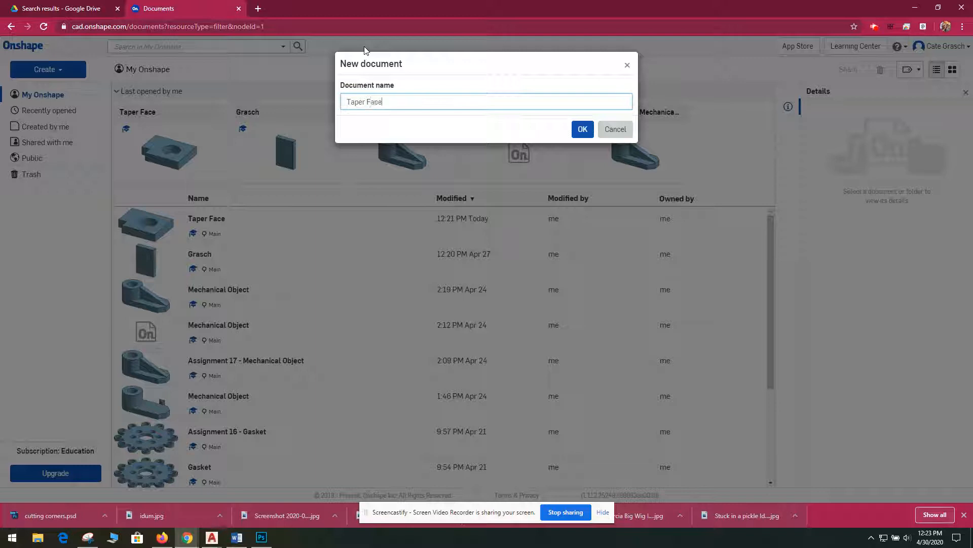
- Create the document "Taper Face" and hide its Front and Right planes
{"action": "left_click", "coordinate": [582, 129]}
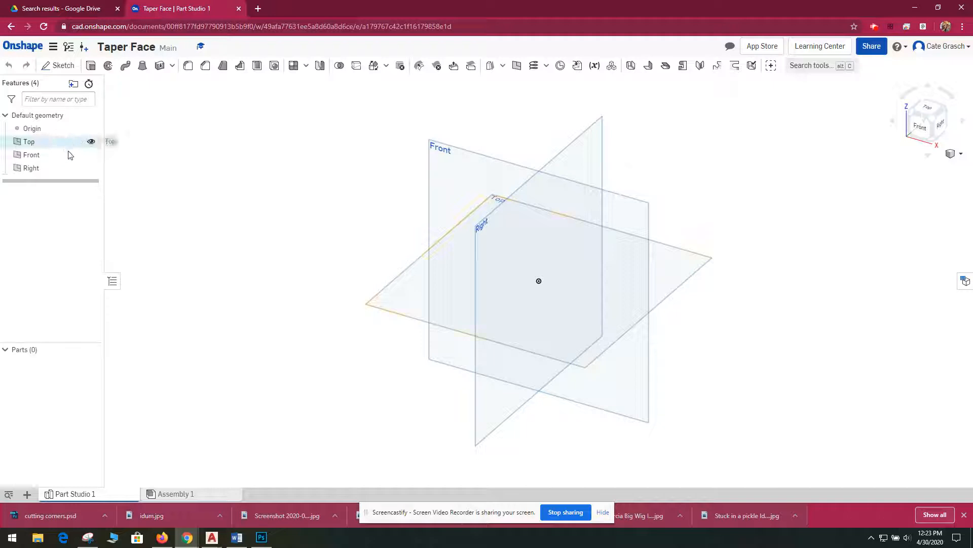
{"action": "left_click", "coordinate": [91, 155]}
{"action": "left_click", "coordinate": [91, 169]}
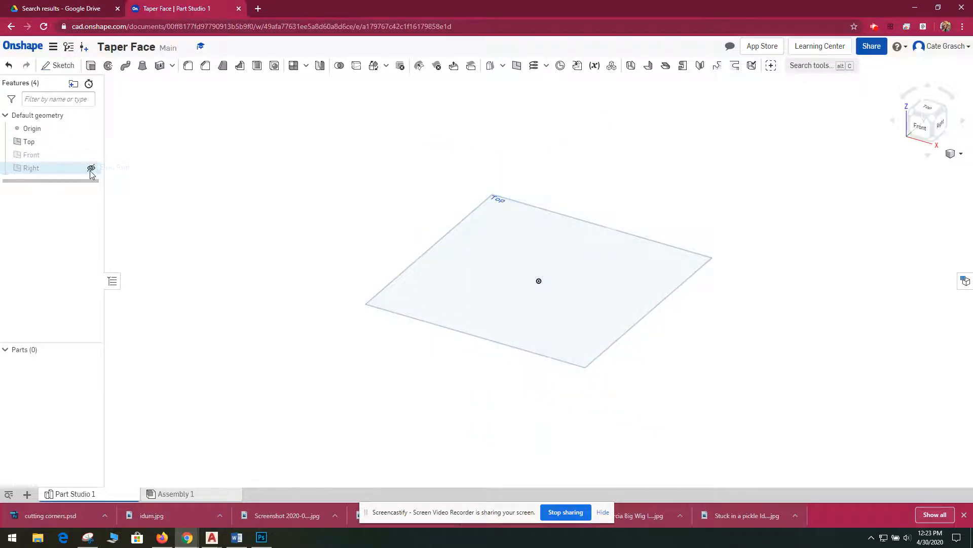
- Start a sketch on the Top plane and draw a corner rectangle about 15.9 by 8.5 in around the origin
{"action": "left_click", "coordinate": [931, 111]}
{"action": "scroll", "coordinate": [597, 311], "scroll_direction": "down", "scroll_amount": 5}
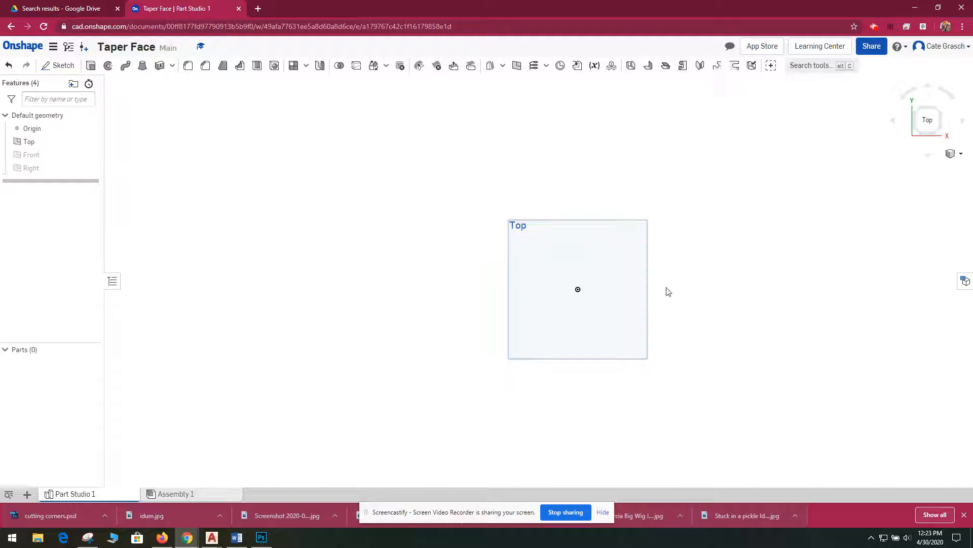
{"action": "left_click", "coordinate": [632, 278]}
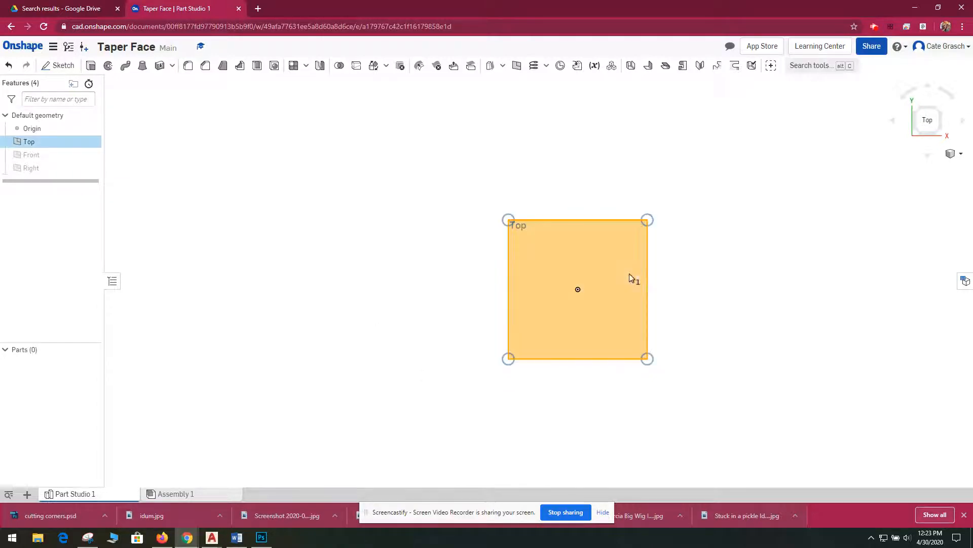
{"action": "left_click", "coordinate": [65, 66]}
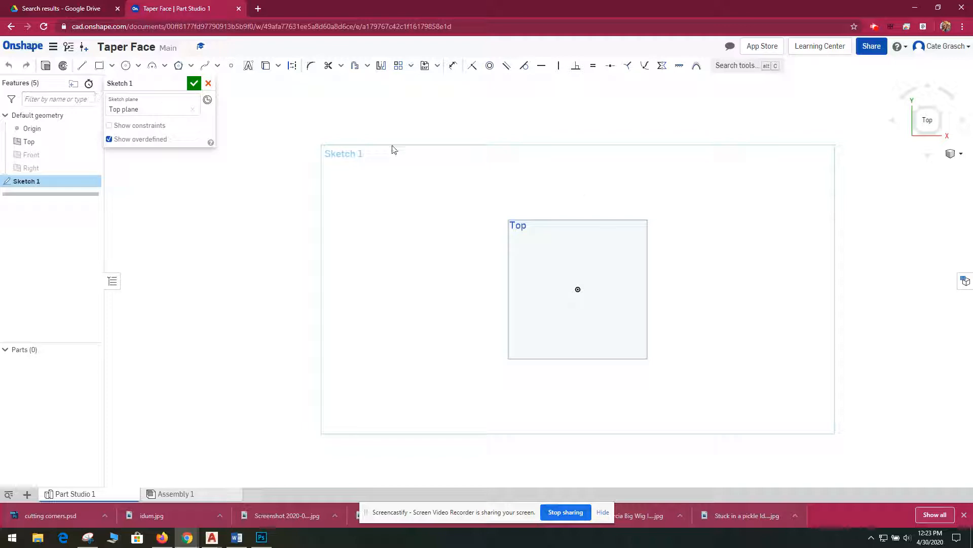
{"action": "left_click", "coordinate": [100, 66]}
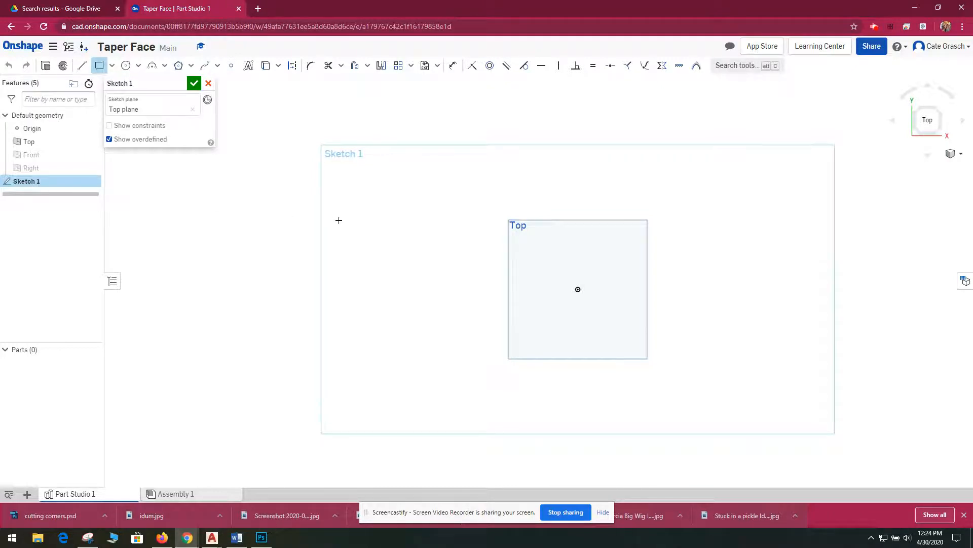
{"action": "left_click", "coordinate": [409, 197]}
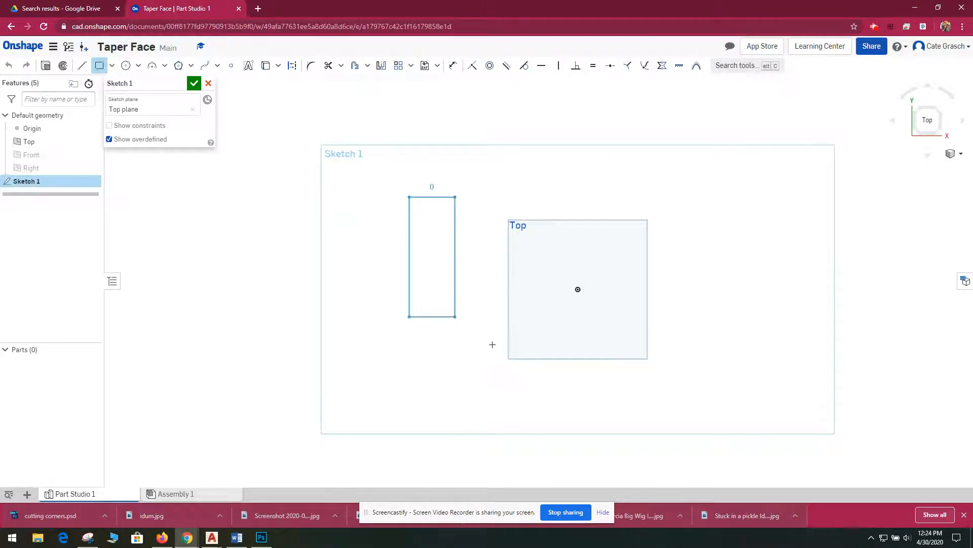
{"action": "left_click", "coordinate": [777, 393]}
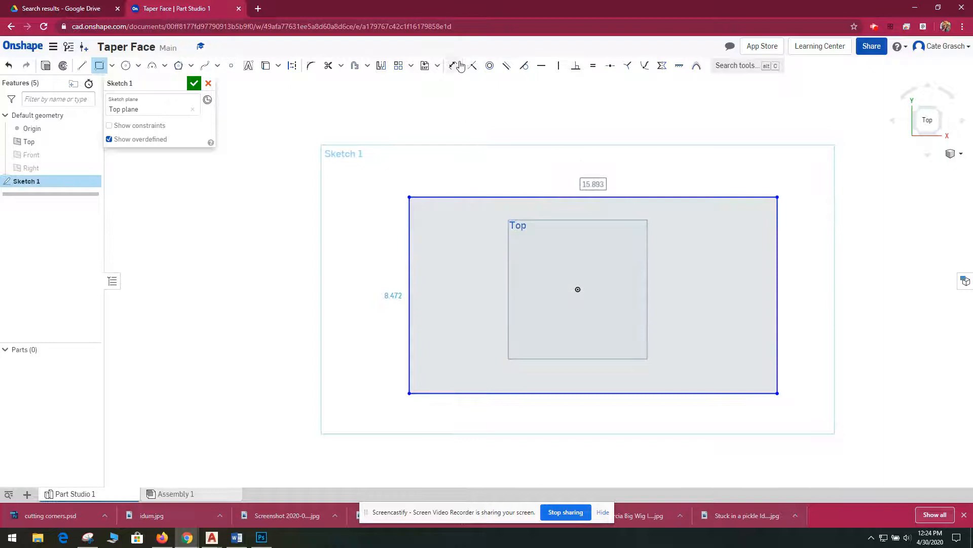
- Dimension the rectangle's top edge and set its width to 50 in
{"action": "left_click", "coordinate": [453, 66]}
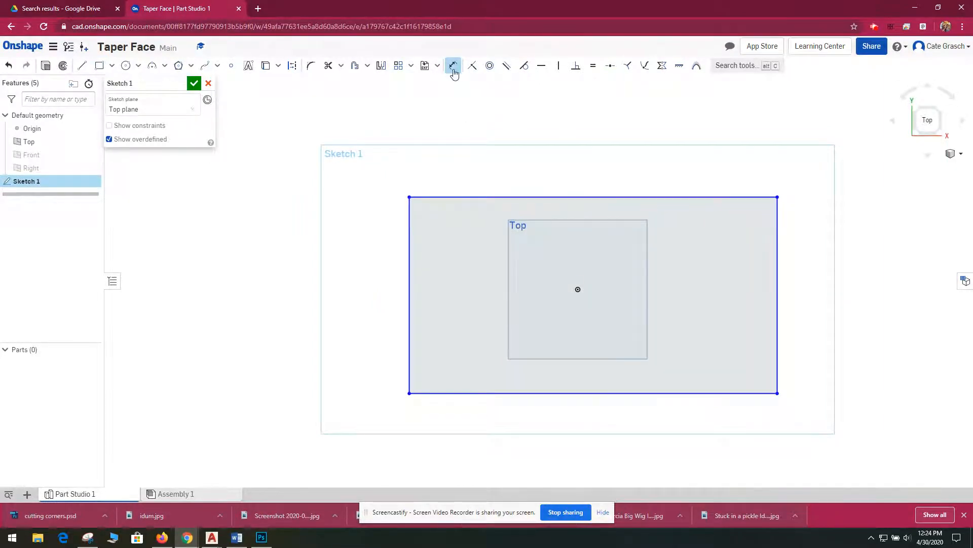
{"action": "left_click", "coordinate": [575, 200]}
{"action": "left_click", "coordinate": [584, 117]}
{"action": "type", "text": "50"}
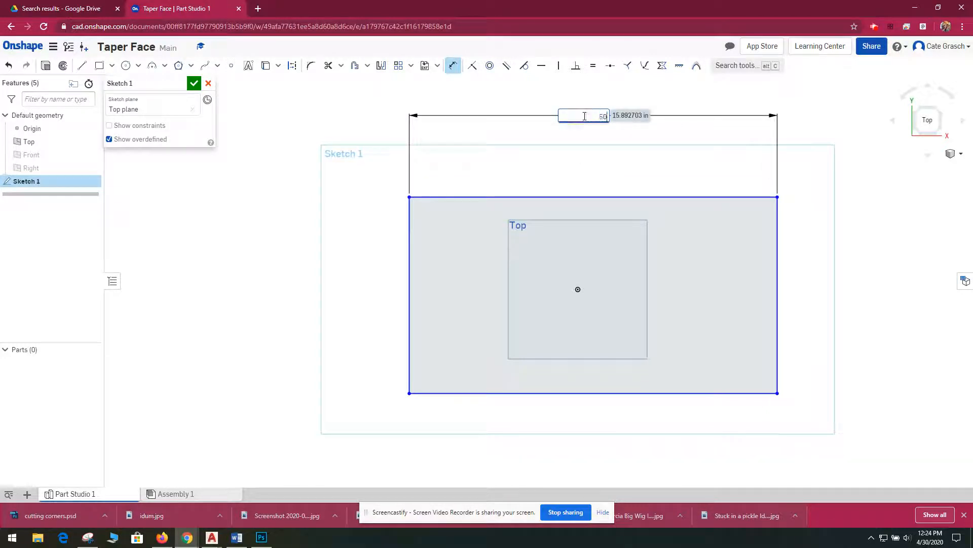
{"action": "key", "text": "Return"}
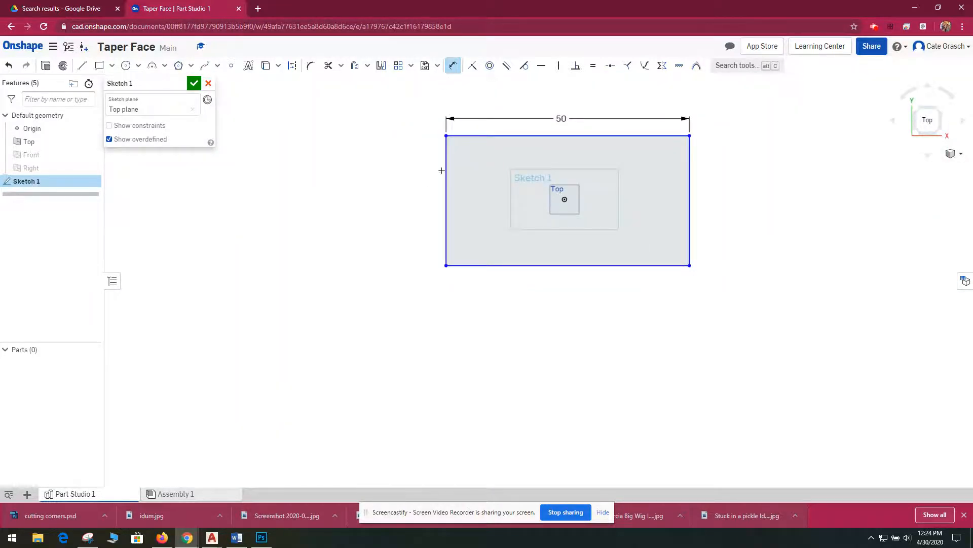
- Dimension the rectangle's left edge and set its height to 28 in
{"action": "left_click", "coordinate": [442, 171]}
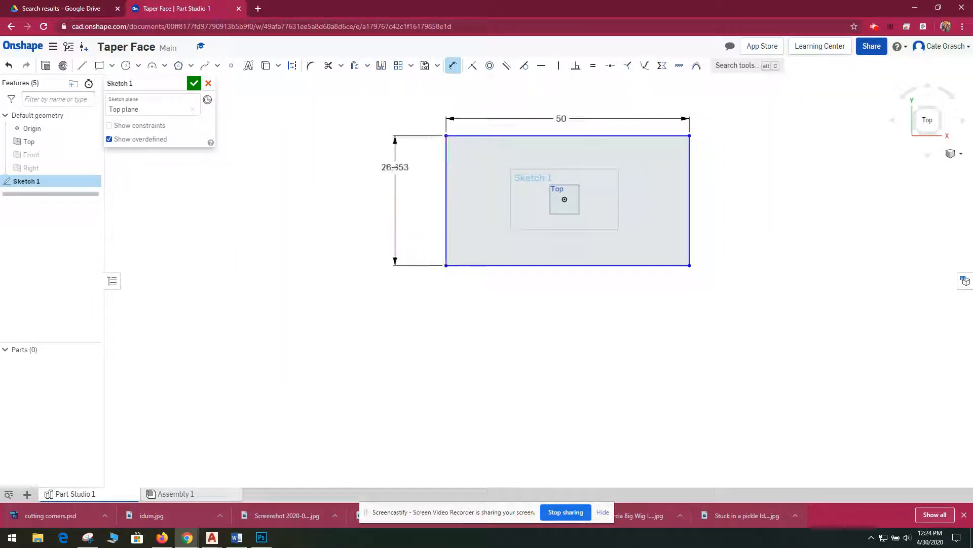
{"action": "left_click", "coordinate": [395, 167]}
{"action": "type", "text": "28"}
{"action": "key", "text": "Return"}
{"action": "mouse_move", "coordinate": [737, 183]}
{"action": "middle_mouse_down"}
{"action": "mouse_move", "coordinate": [629, 278]}
{"action": "mouse_move", "coordinate": [674, 253]}
{"action": "middle_mouse_up"}
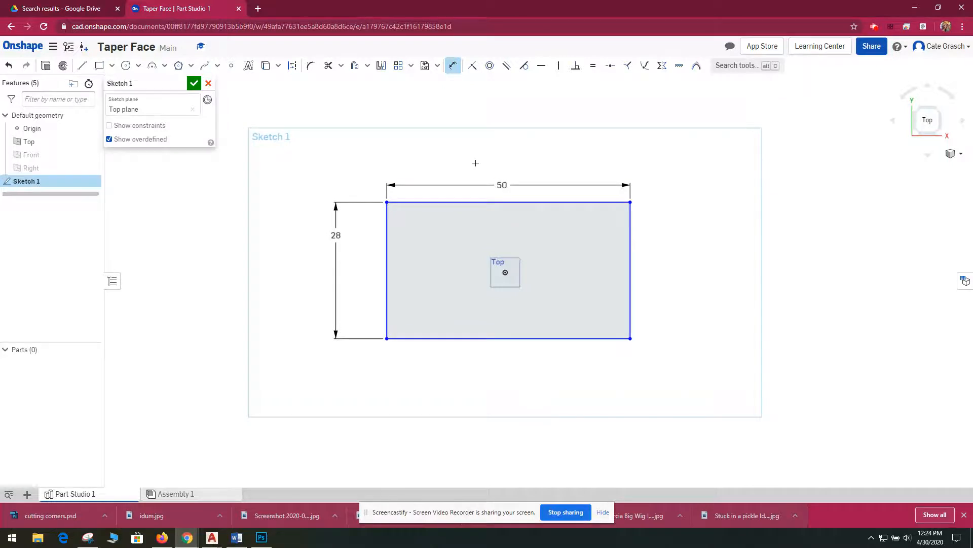
- Draw a line about 41.3 in long from the rectangle's lower-right corner along its bottom edge
{"action": "left_click", "coordinate": [81, 65]}
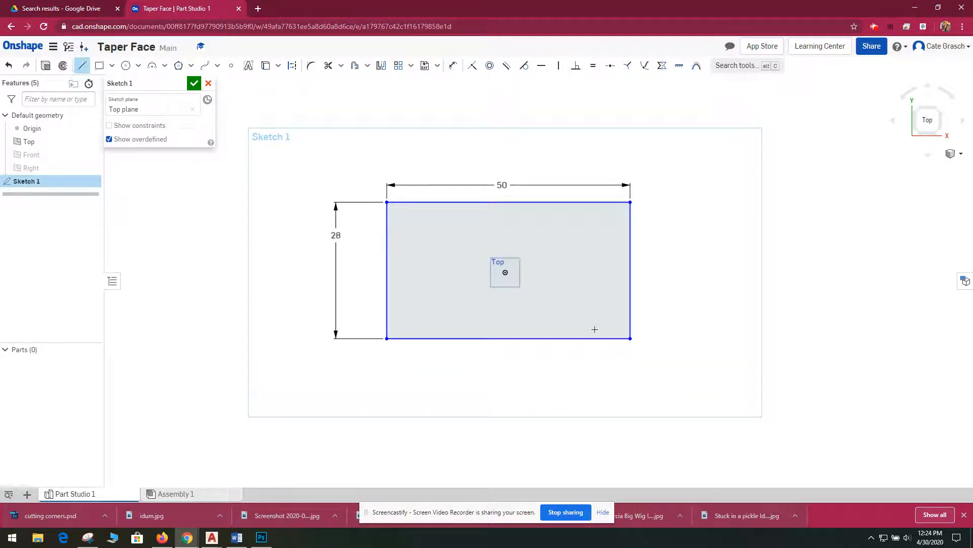
{"action": "left_click", "coordinate": [630, 338]}
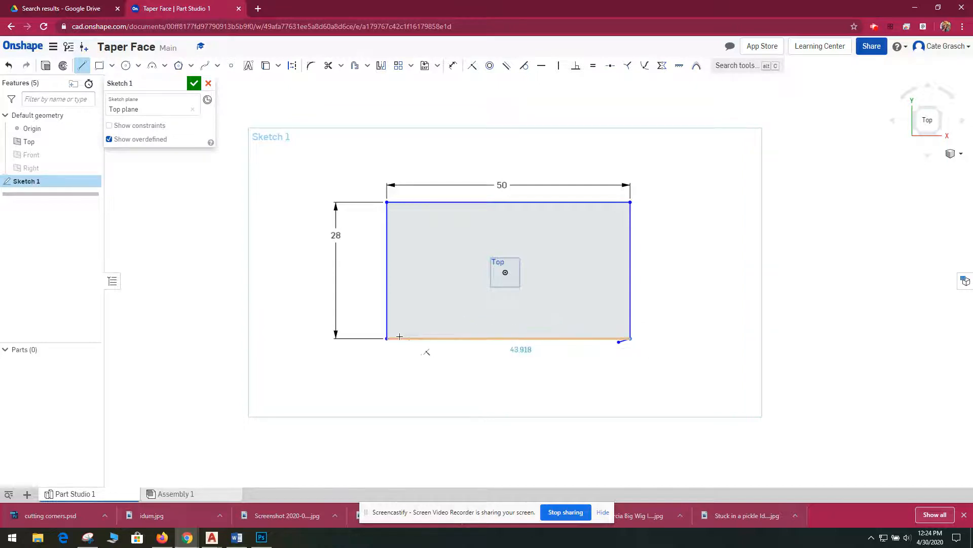
{"action": "left_click", "coordinate": [429, 337]}
{"action": "key", "text": "Escape"}
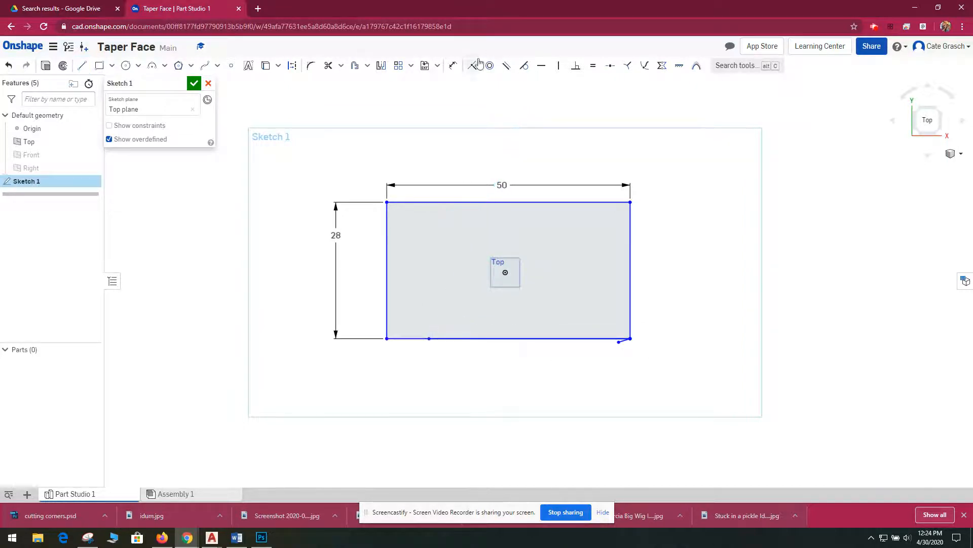
{"action": "left_click", "coordinate": [453, 64]}
{"action": "left_click", "coordinate": [519, 338]}
{"action": "key", "text": "Escape"}
{"action": "left_click", "coordinate": [455, 69]}
{"action": "left_click", "coordinate": [430, 338]}
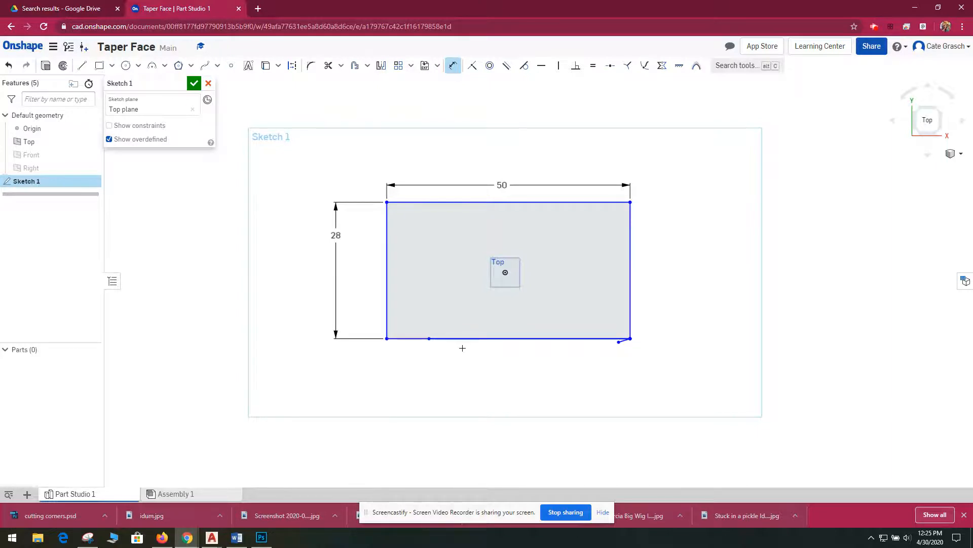
- Draw a second line from the lower-right corner along the bottom edge to the point directly below the origin
{"action": "left_click", "coordinate": [82, 66]}
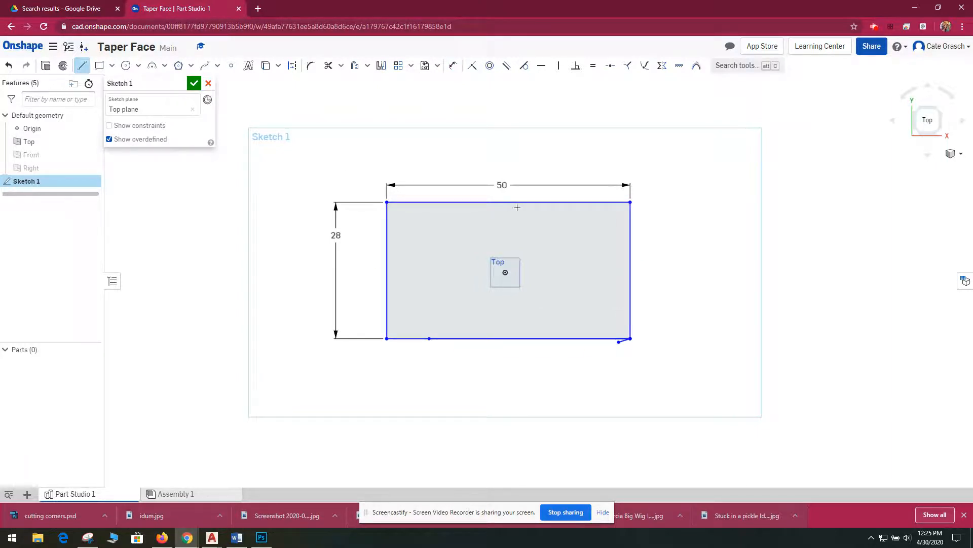
{"action": "left_click", "coordinate": [631, 338]}
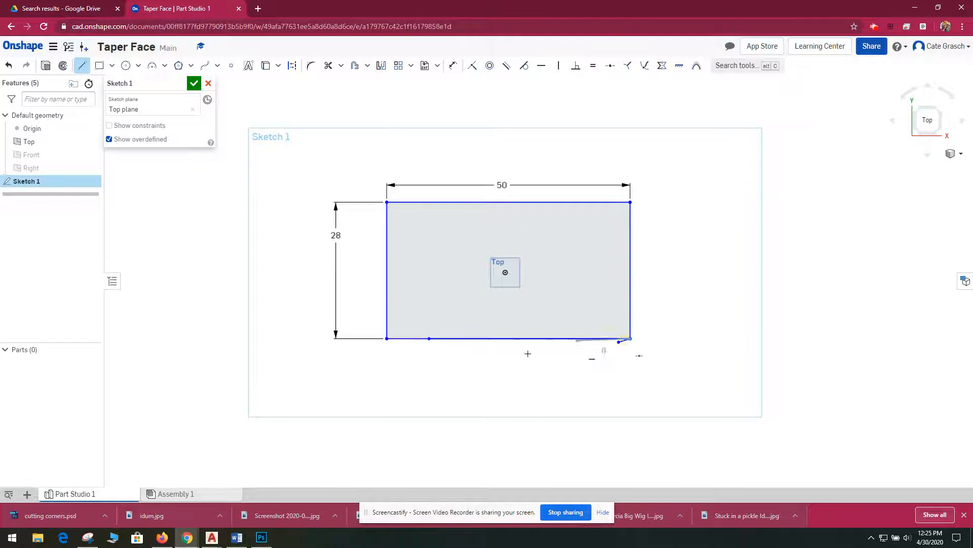
{"action": "left_click", "coordinate": [506, 336]}
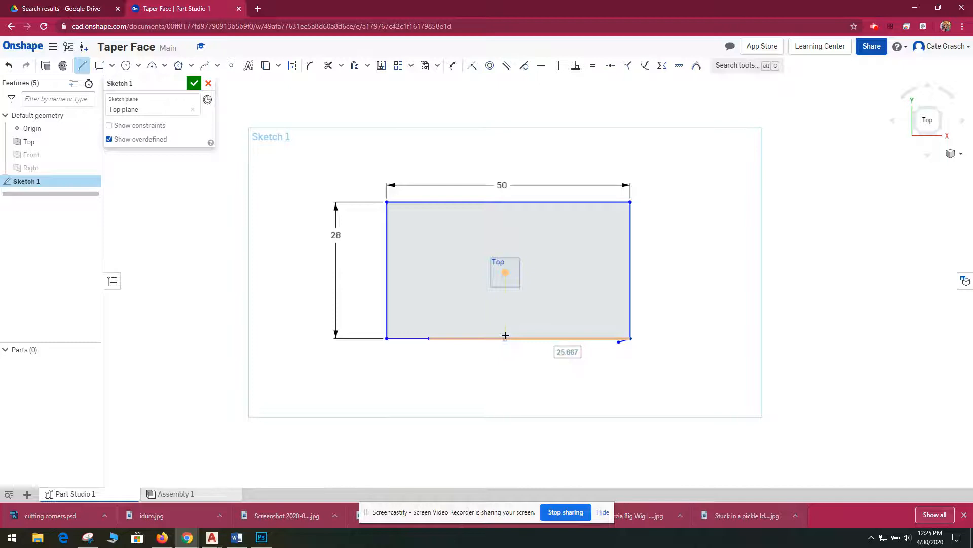
{"action": "key", "text": "Escape"}
- Dimension the rectangle's full bottom edge and set the longer line along it to 21 in from the lower-right corner
{"action": "left_click", "coordinate": [451, 66]}
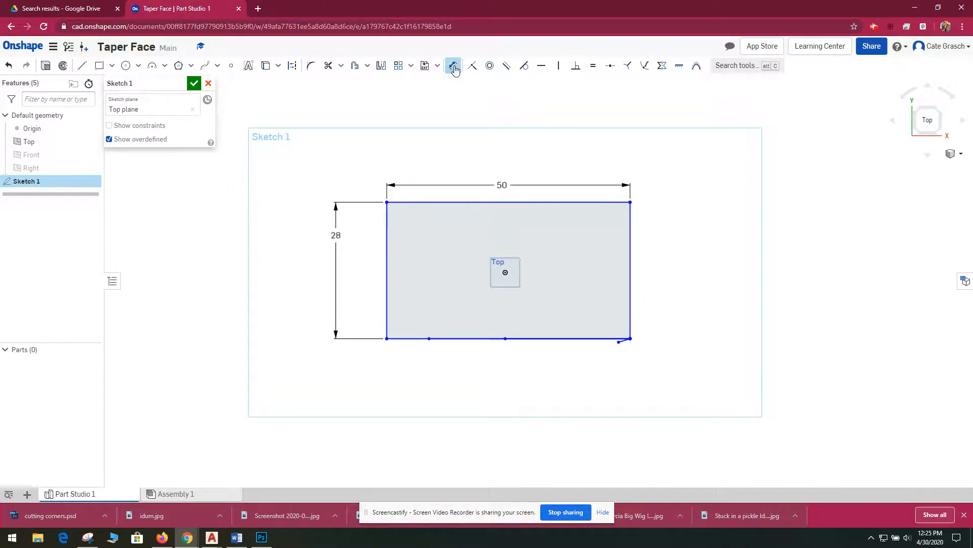
{"action": "left_click", "coordinate": [540, 338]}
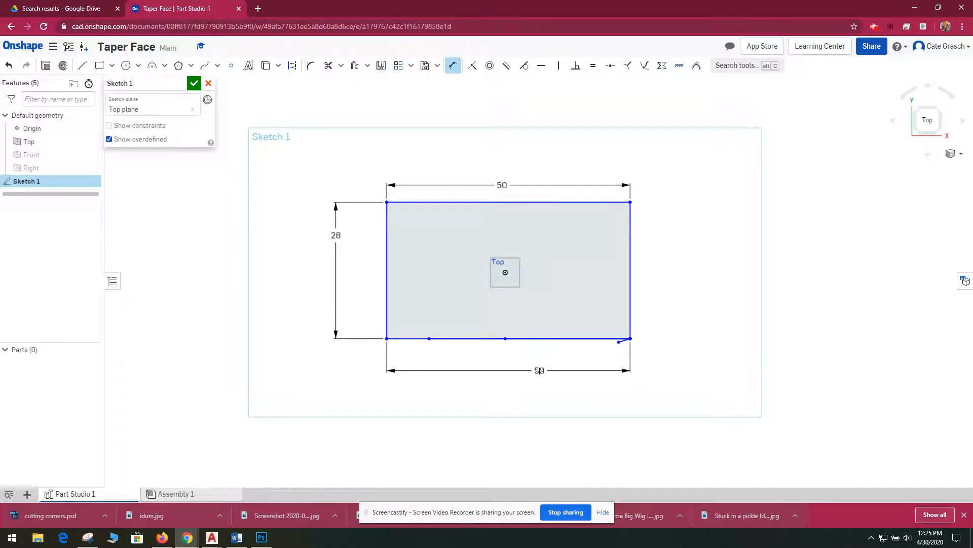
{"action": "left_click", "coordinate": [540, 370]}
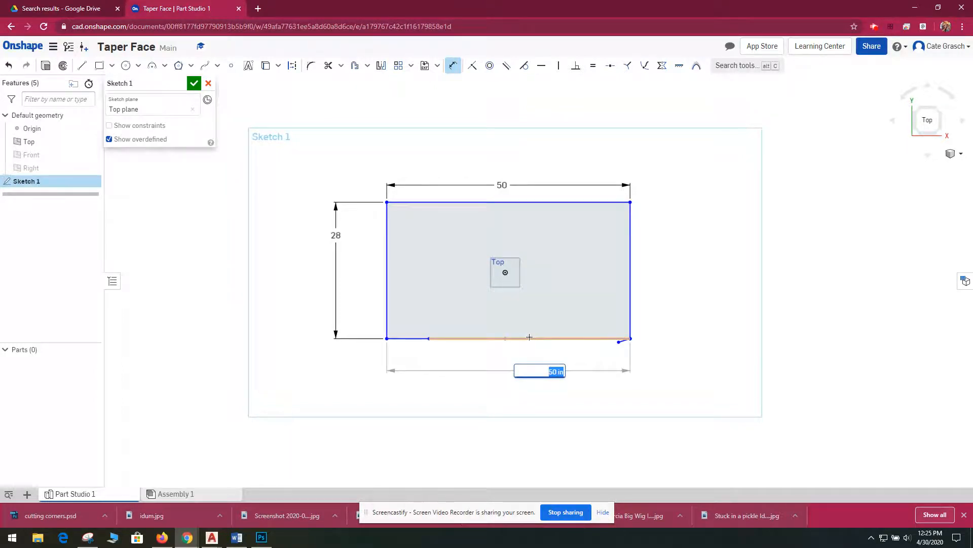
{"action": "left_click", "coordinate": [528, 336]}
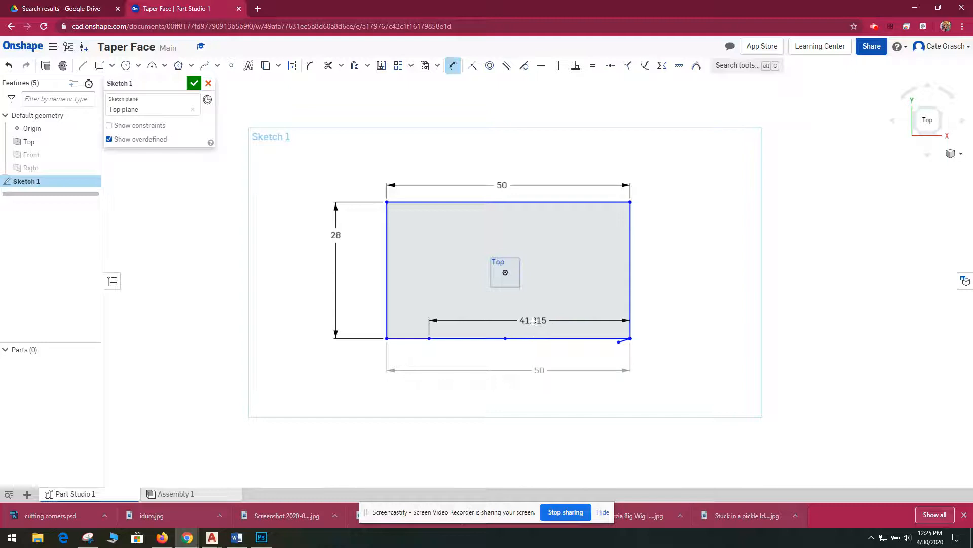
{"action": "left_click", "coordinate": [534, 321]}
{"action": "type", "text": "21"}
{"action": "key", "text": "Return"}
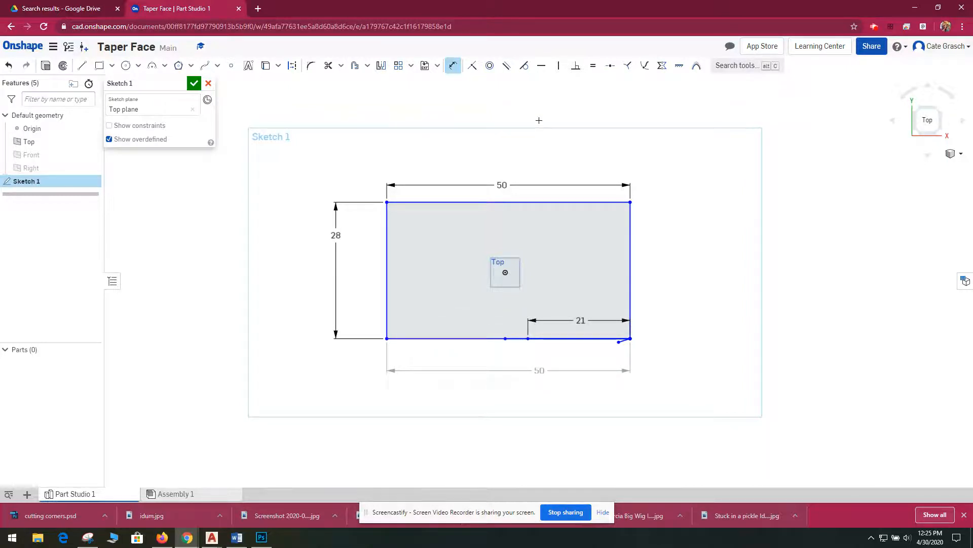
- Draw a vertical line upward from the left end of the 21 in line and set its length to 14 in
{"action": "left_click", "coordinate": [83, 68]}
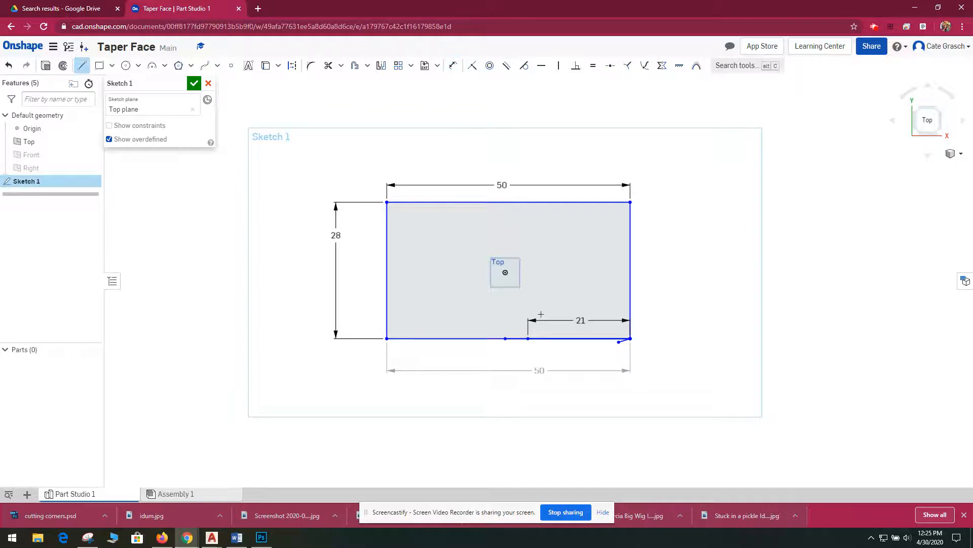
{"action": "left_click", "coordinate": [528, 338]}
{"action": "left_click", "coordinate": [529, 320]}
{"action": "left_click", "coordinate": [452, 65]}
{"action": "left_click", "coordinate": [528, 329]}
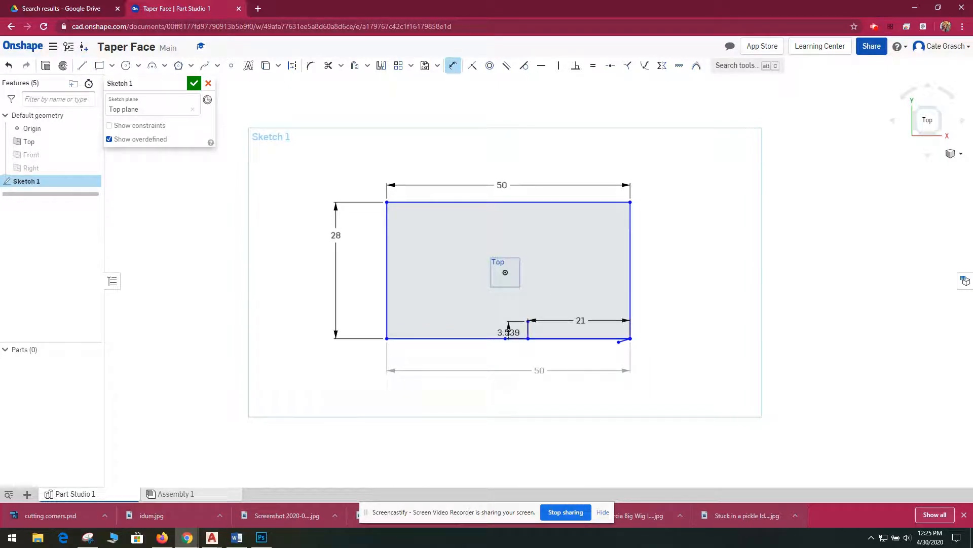
{"action": "left_click", "coordinate": [508, 332]}
{"action": "type", "text": "14"}
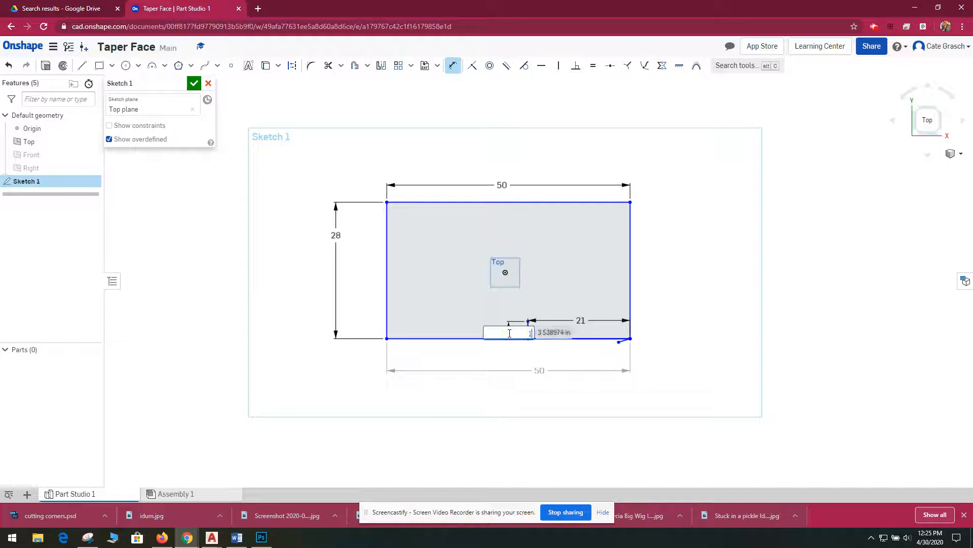
{"action": "key", "text": "Return"}
{"action": "key", "text": "Escape"}
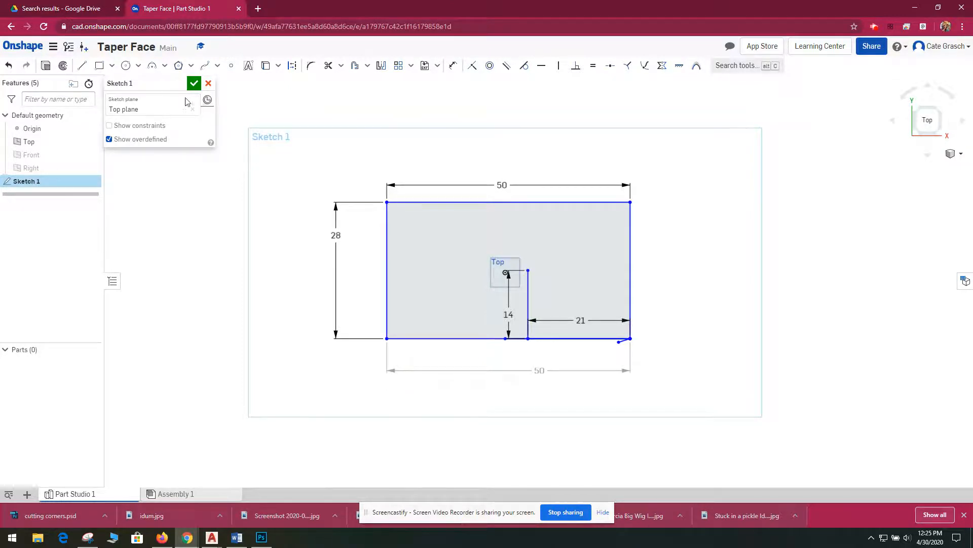
- Draw a circle centred on the vertical line's upper end and set its diameter to 14 in
{"action": "left_click", "coordinate": [125, 66]}
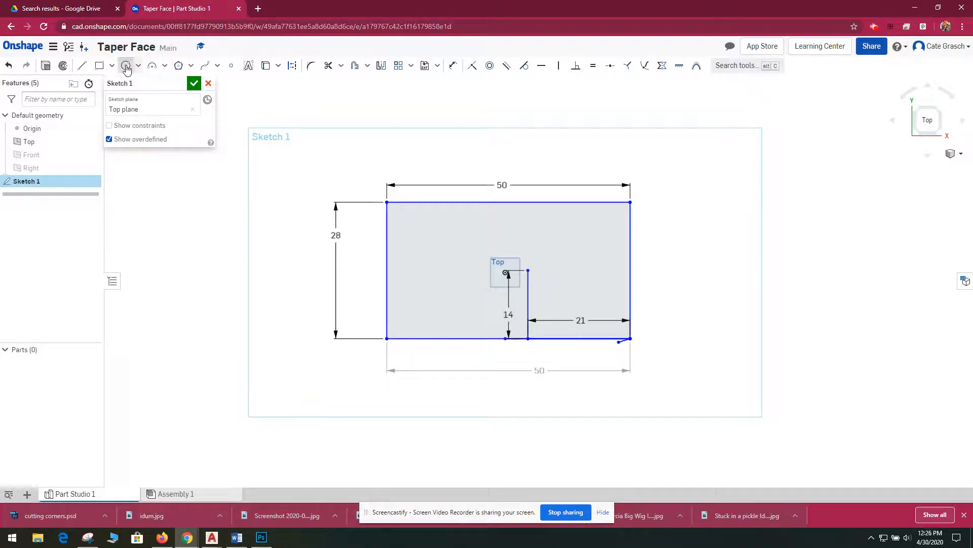
{"action": "left_click", "coordinate": [528, 270]}
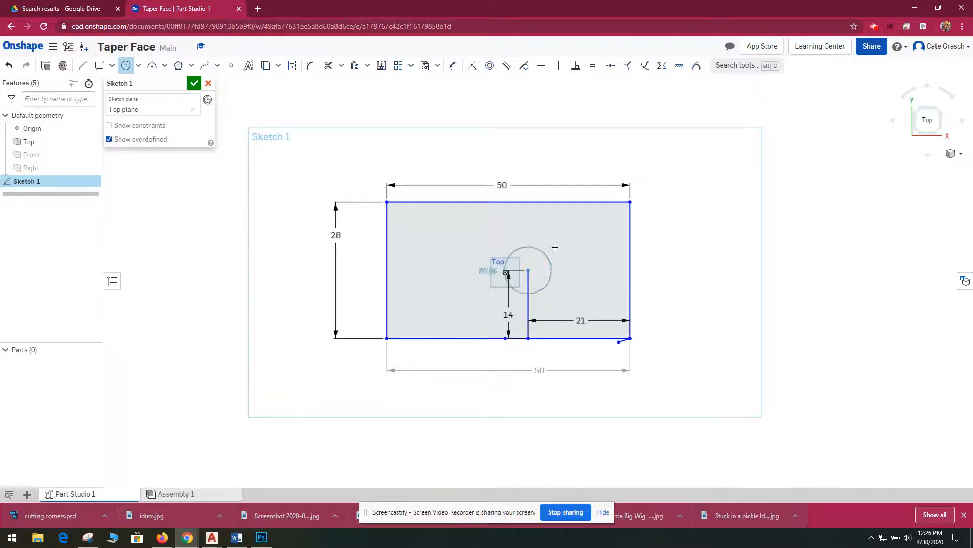
{"action": "left_click", "coordinate": [564, 235]}
{"action": "left_click", "coordinate": [452, 65]}
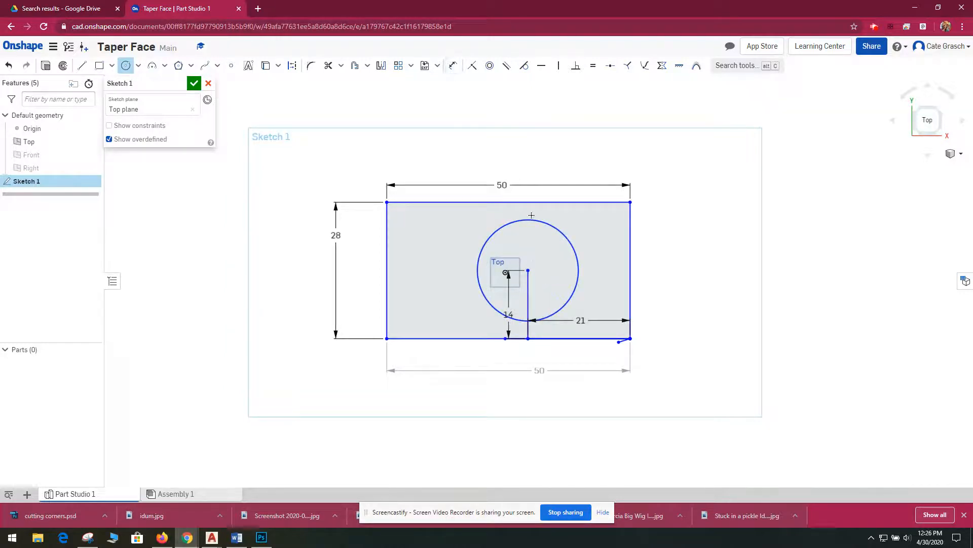
{"action": "left_click", "coordinate": [558, 230]}
{"action": "left_click", "coordinate": [585, 149]}
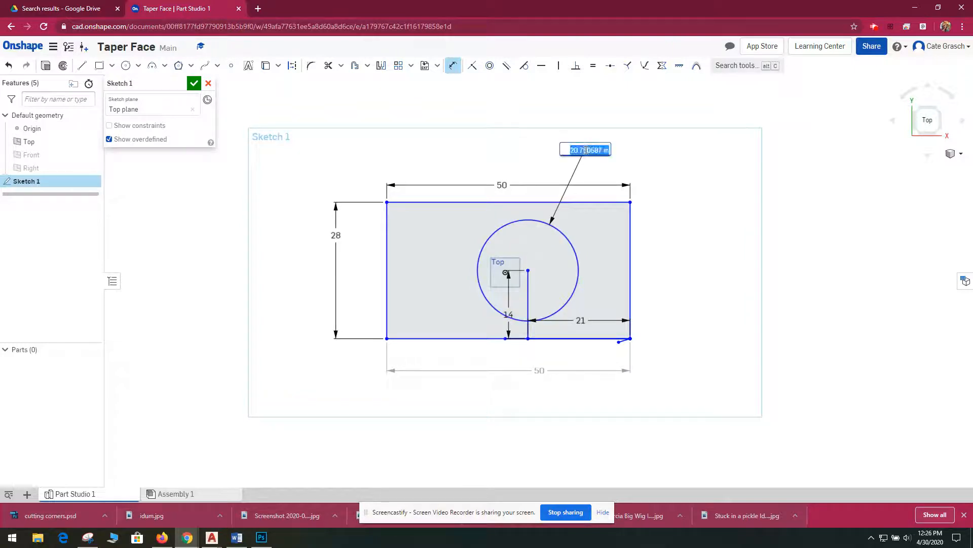
{"action": "type", "text": "14"}
{"action": "key", "text": "Return"}
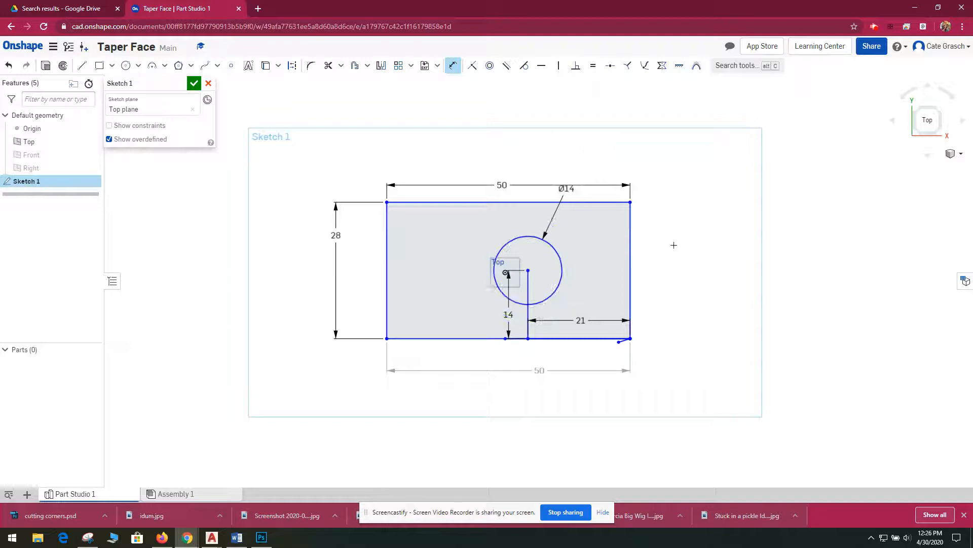
{"action": "key", "text": "Escape"}
- Trim away the vertical helper line inside and below the circle
{"action": "left_click", "coordinate": [328, 66]}
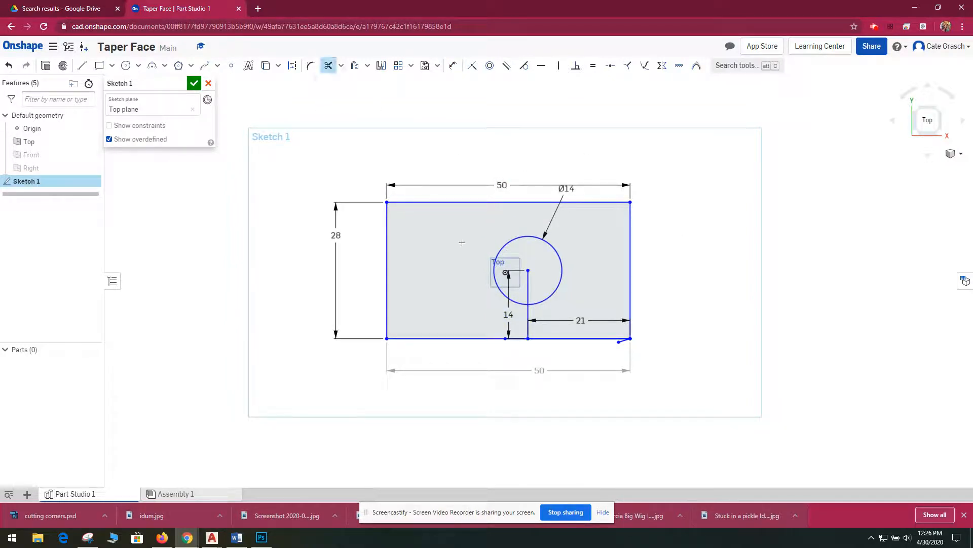
{"action": "left_click", "coordinate": [527, 288]}
{"action": "left_click", "coordinate": [527, 322]}
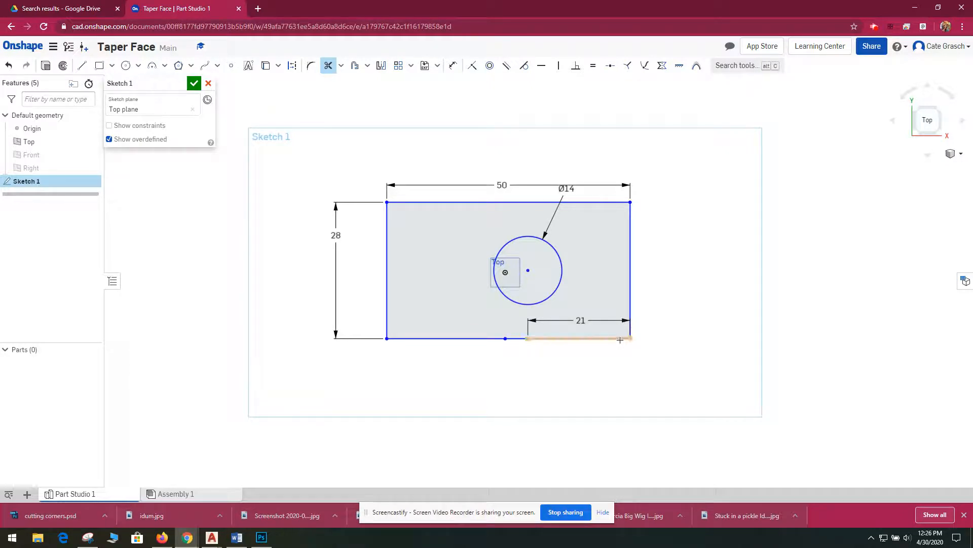
- Trim away the 21 in helper line along the rectangle's lower edge and undo the extra trim beside it
{"action": "left_click", "coordinate": [545, 339]}
{"action": "left_click", "coordinate": [517, 338]}
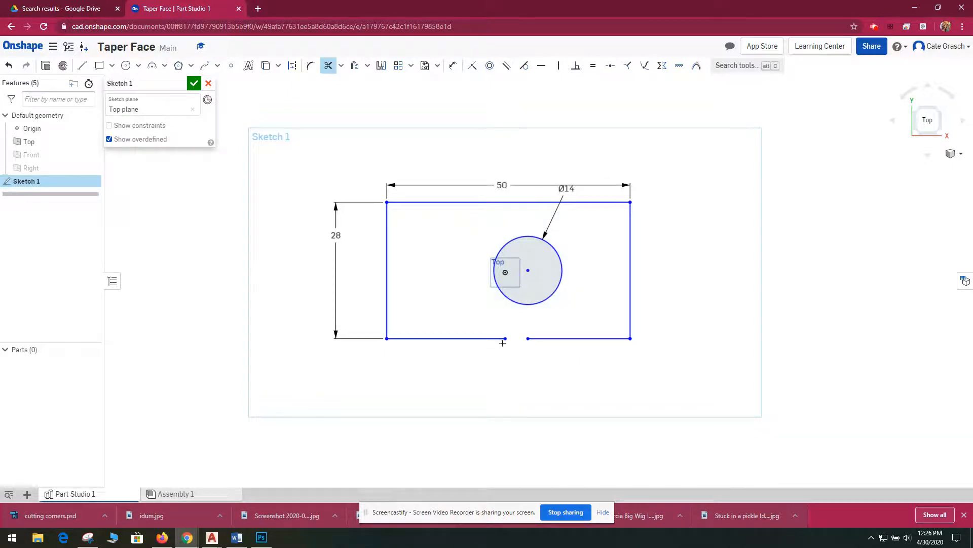
{"action": "key", "text": "ctrl+z"}
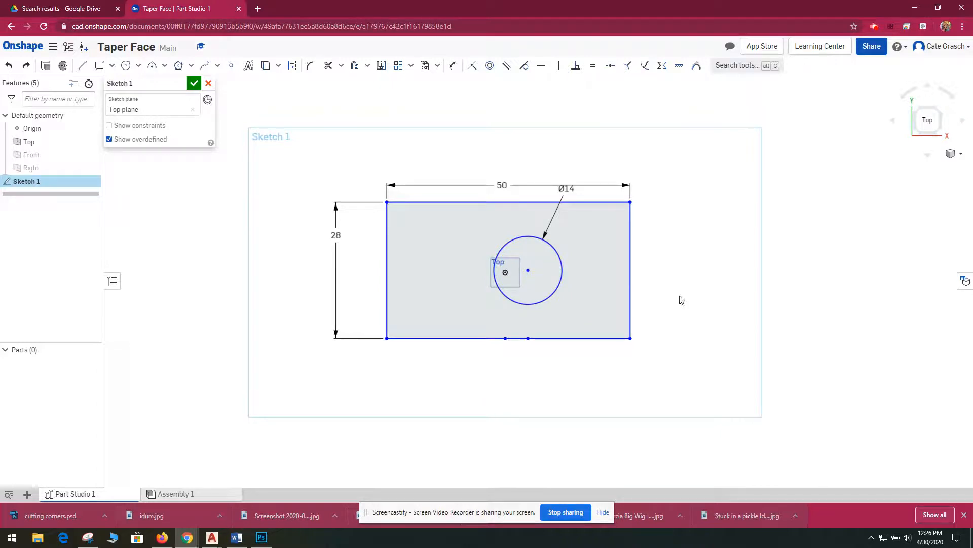
- Switch to an isometric view and extrude the rectangle region around the circle 7 in as a new solid
{"action": "left_click", "coordinate": [961, 155]}
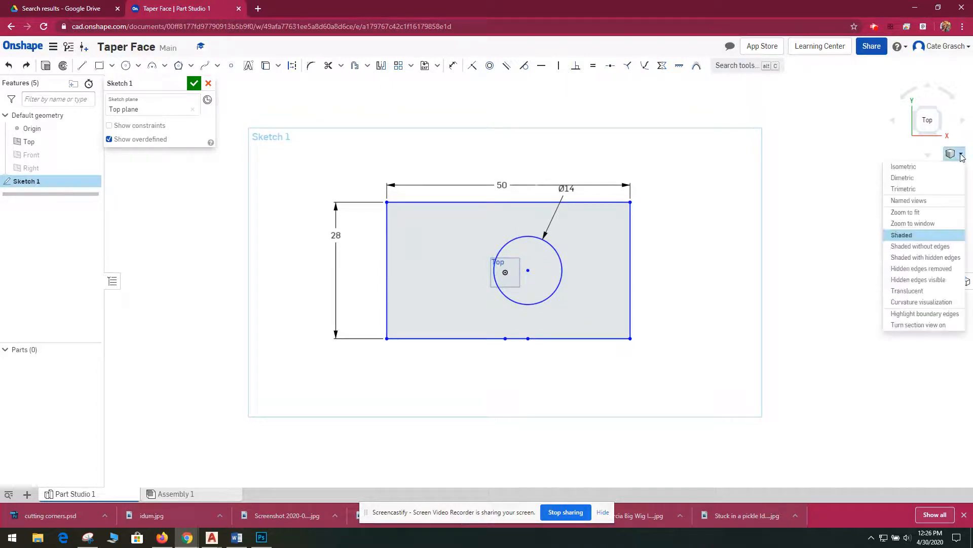
{"action": "left_click", "coordinate": [907, 166]}
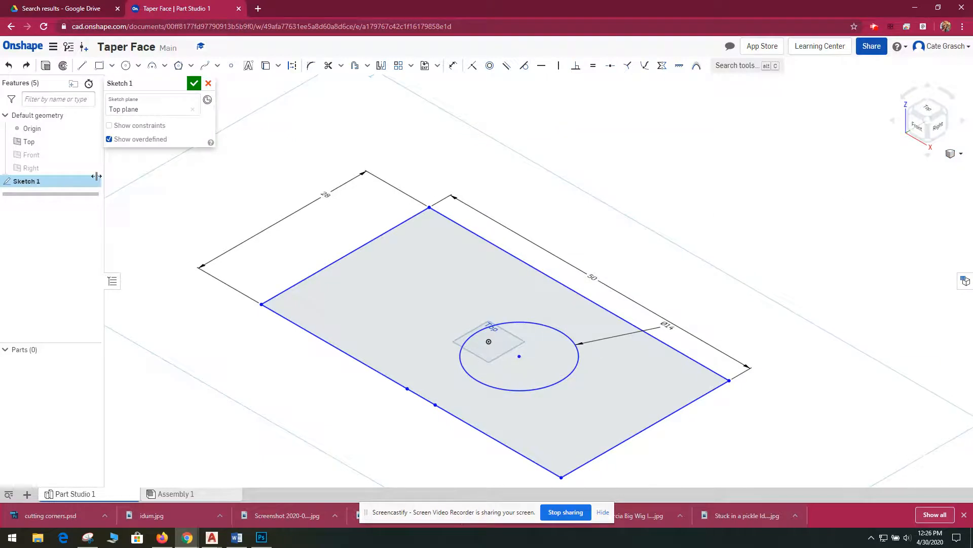
{"action": "left_click", "coordinate": [46, 65]}
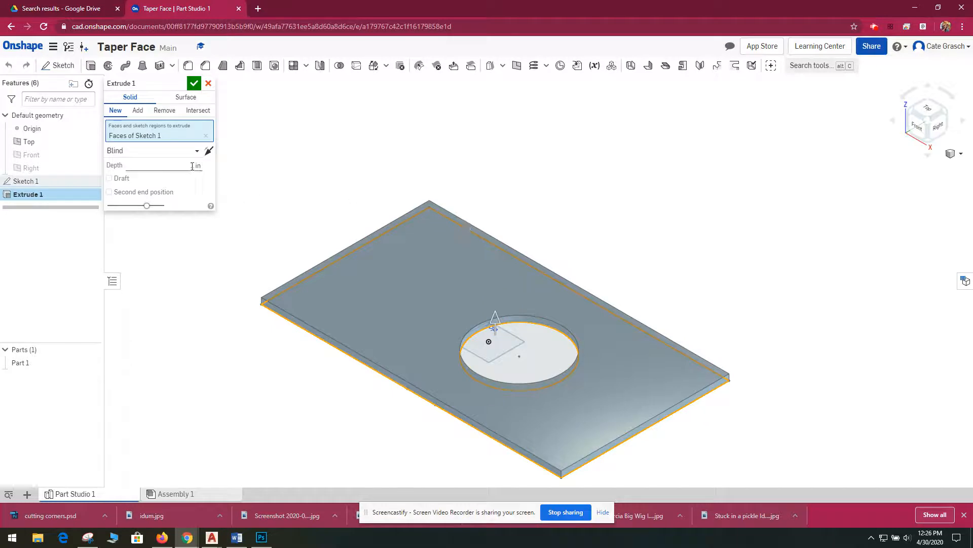
{"action": "left_click", "coordinate": [192, 169]}
{"action": "type", "text": "7"}
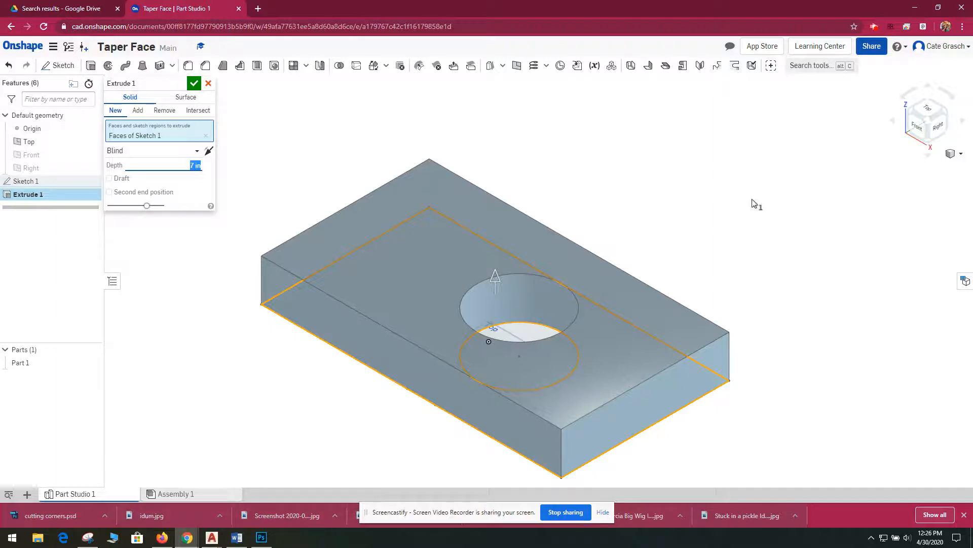
{"action": "left_click", "coordinate": [194, 84]}
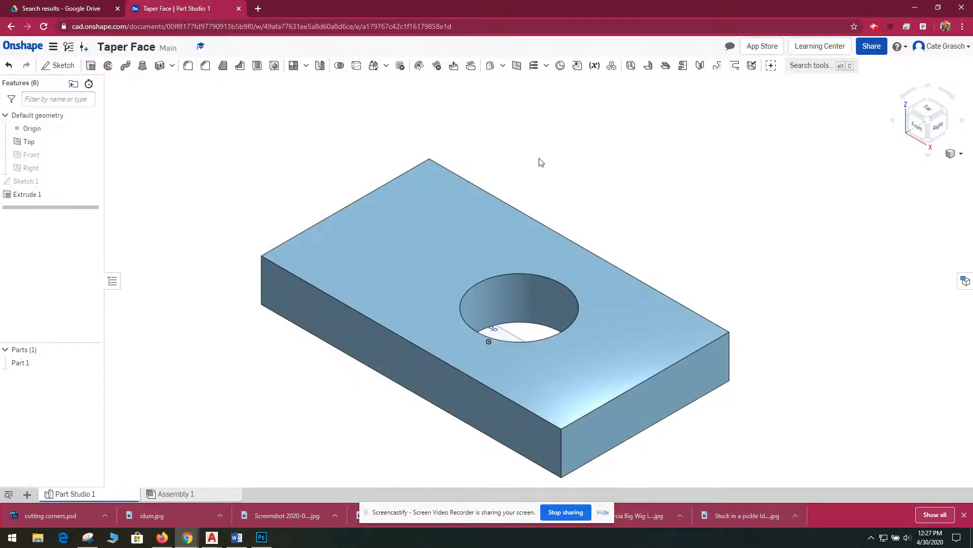
- Start a sketch on the block's top face and draw a rectangle about 6.9 in wide across the end farthest from the hole
{"action": "left_click", "coordinate": [45, 66]}
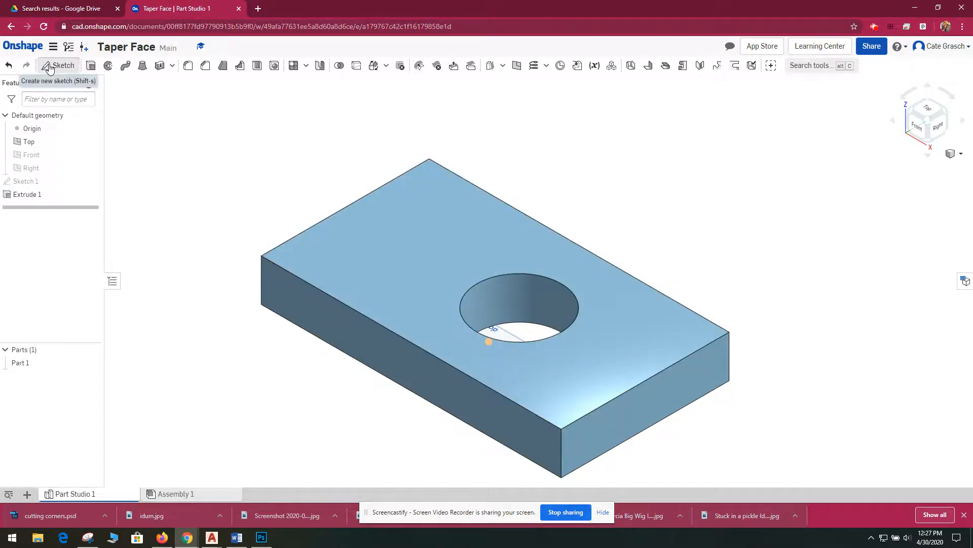
{"action": "left_click", "coordinate": [424, 203]}
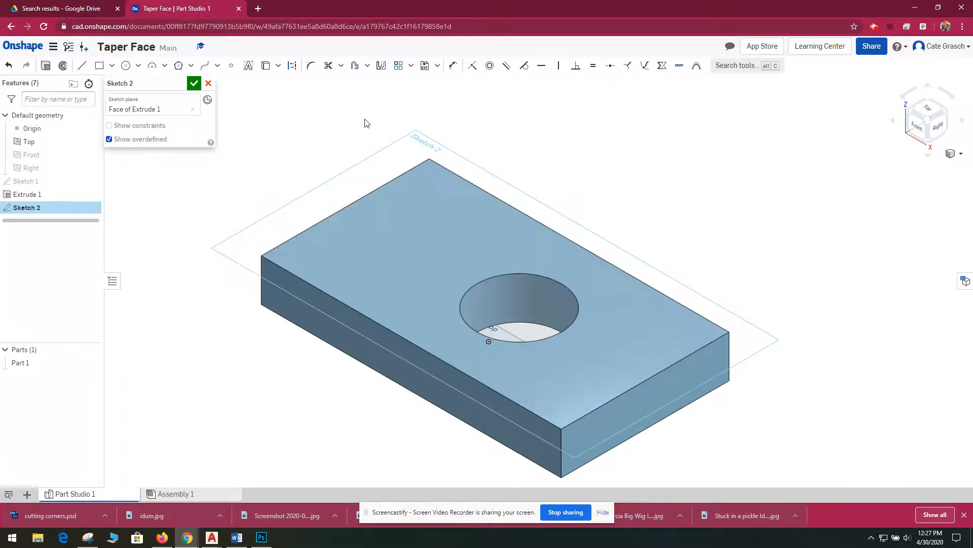
{"action": "left_click", "coordinate": [100, 65]}
{"action": "left_click", "coordinate": [430, 158]}
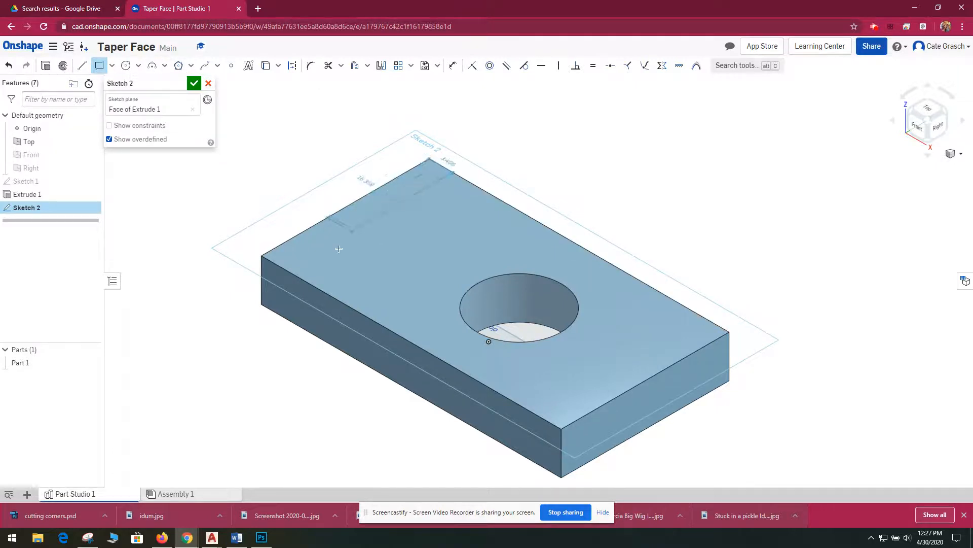
{"action": "left_click", "coordinate": [300, 281]}
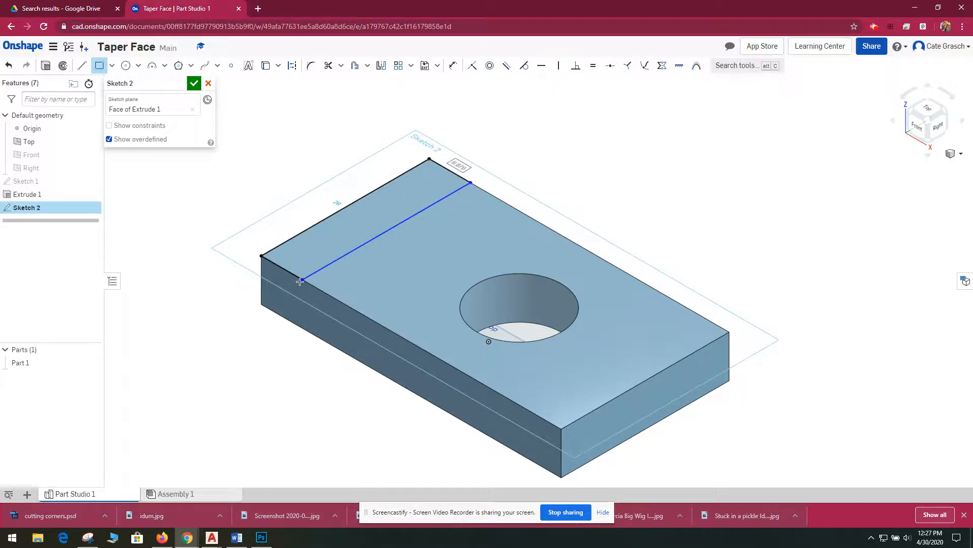
- Dimension the end rectangle's short side along the block's long edge to 7 in
{"action": "left_click", "coordinate": [453, 66]}
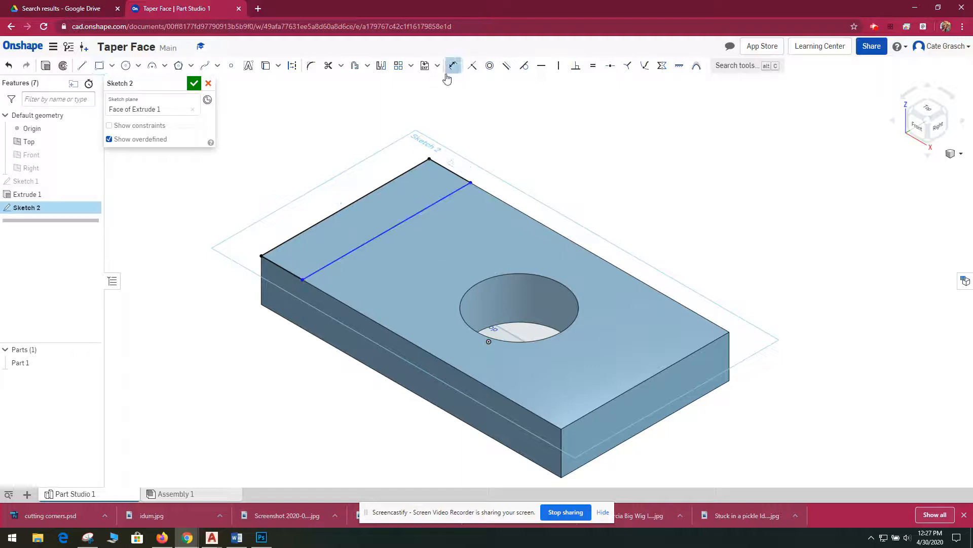
{"action": "left_click", "coordinate": [441, 166]}
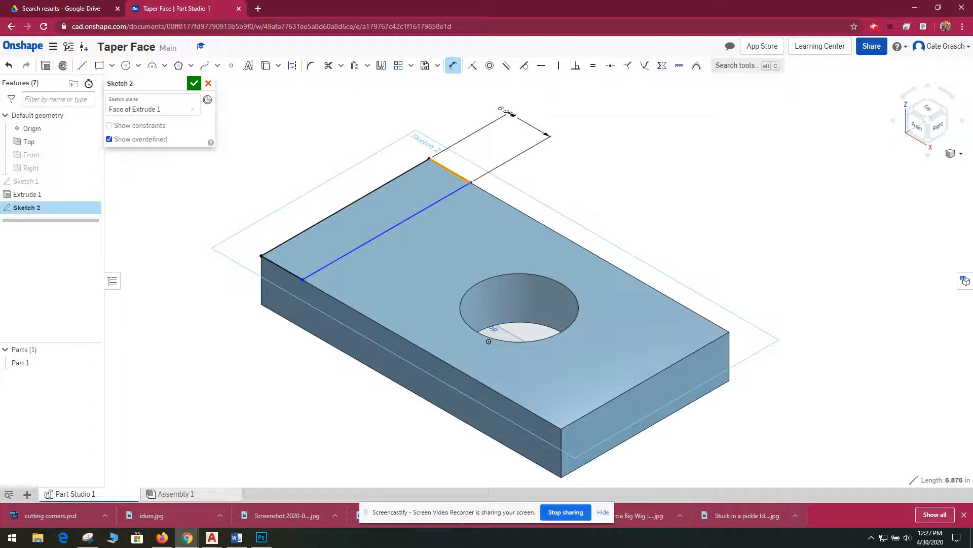
{"action": "left_click", "coordinate": [508, 112]}
{"action": "key", "text": "Return"}
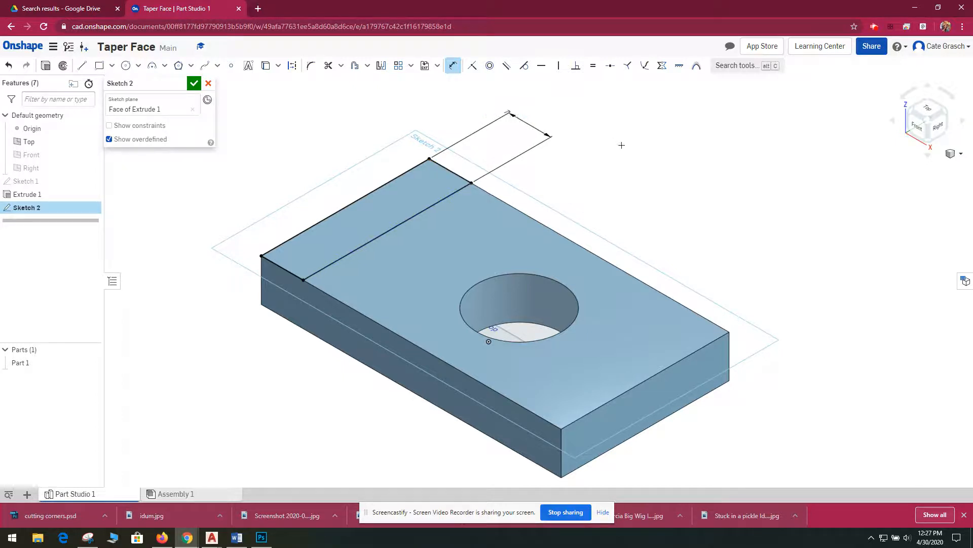
- Draw a second rectangle from the top face's front-left corner and set its length along the block's long edge to 14 in
{"action": "left_click", "coordinate": [101, 72]}
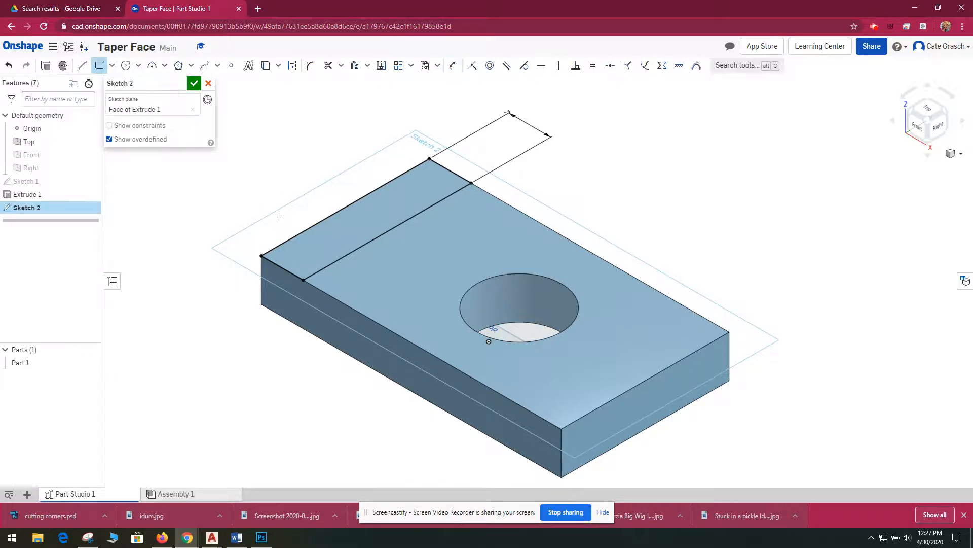
{"action": "left_click", "coordinate": [262, 256]}
{"action": "left_click", "coordinate": [384, 285]}
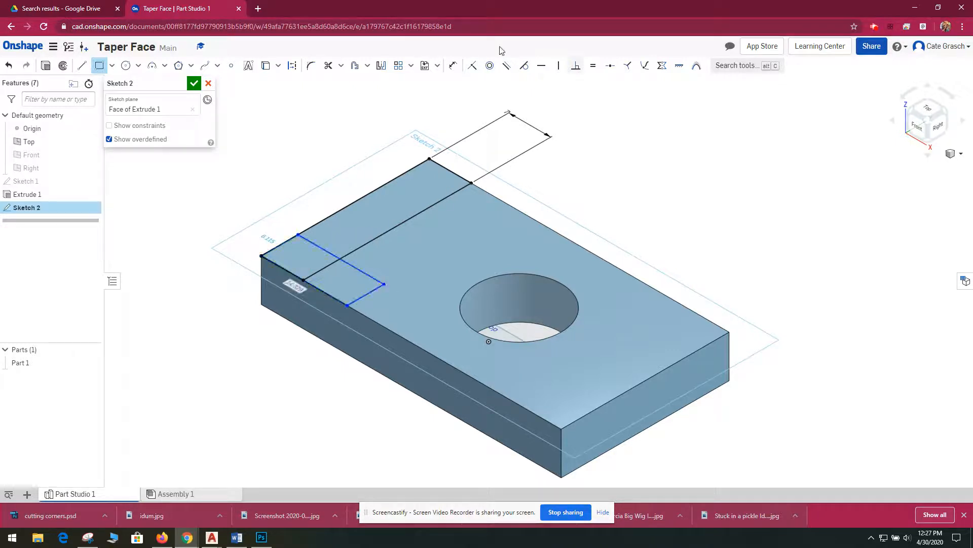
{"action": "left_click", "coordinate": [453, 65]}
{"action": "left_click", "coordinate": [354, 269]}
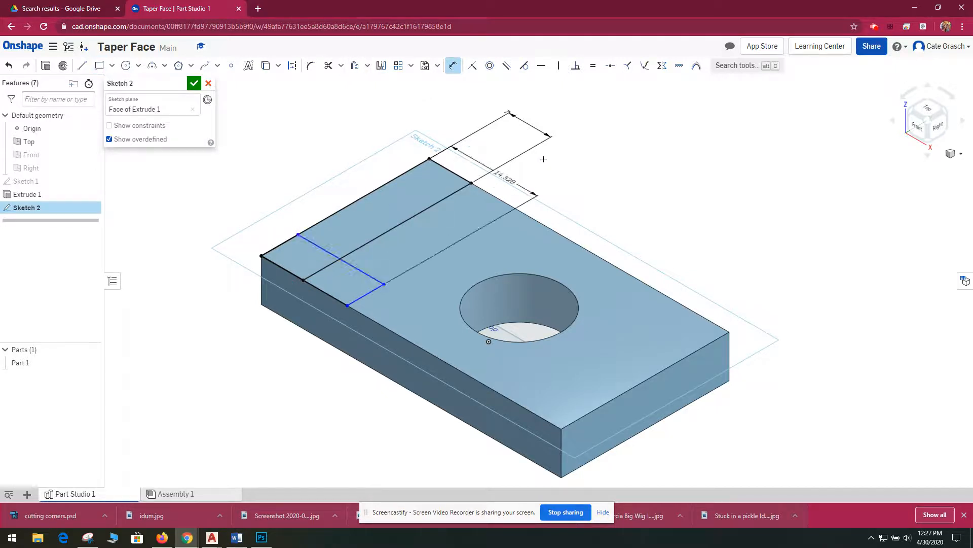
{"action": "left_click", "coordinate": [597, 163]}
{"action": "type", "text": "14"}
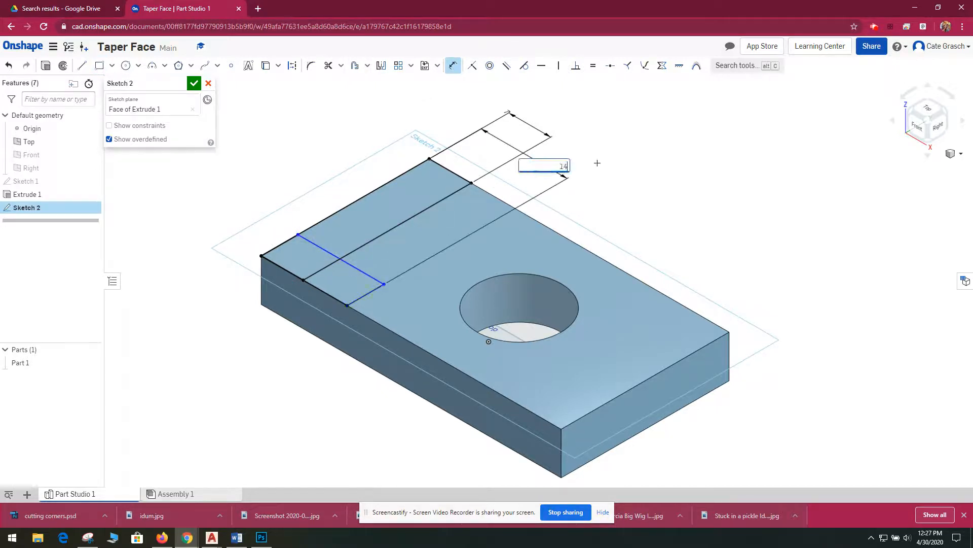
{"action": "key", "text": "Return"}
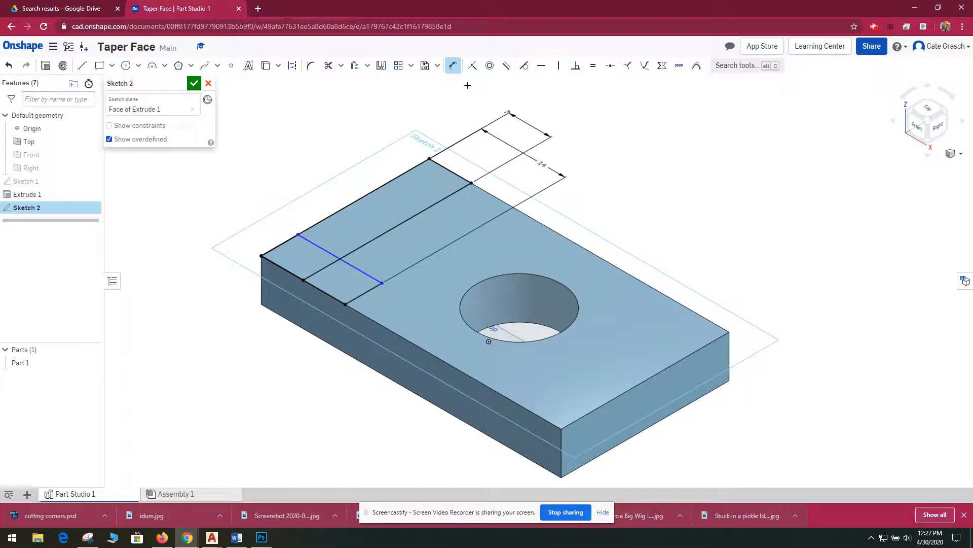
- Set the second rectangle's width across the block to 7 in
{"action": "left_click", "coordinate": [364, 293]}
{"action": "left_click", "coordinate": [391, 310]}
{"action": "type", "text": "7"}
{"action": "key", "text": "Return"}
- Trim the overlapping lines inside the two rectangles to leave one L-shaped outline, and finish the sketch
{"action": "left_click", "coordinate": [328, 66]}
{"action": "left_click", "coordinate": [324, 242]}
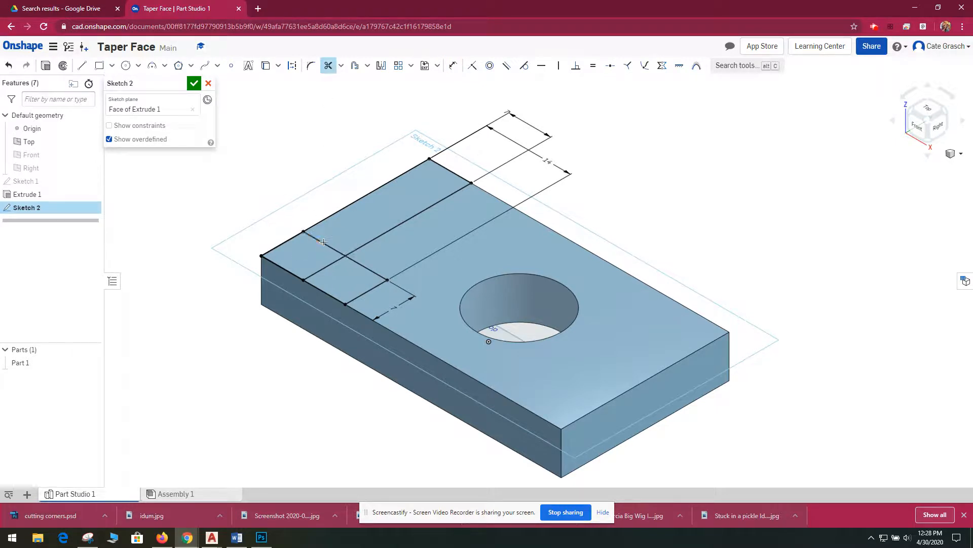
{"action": "left_click", "coordinate": [317, 271]}
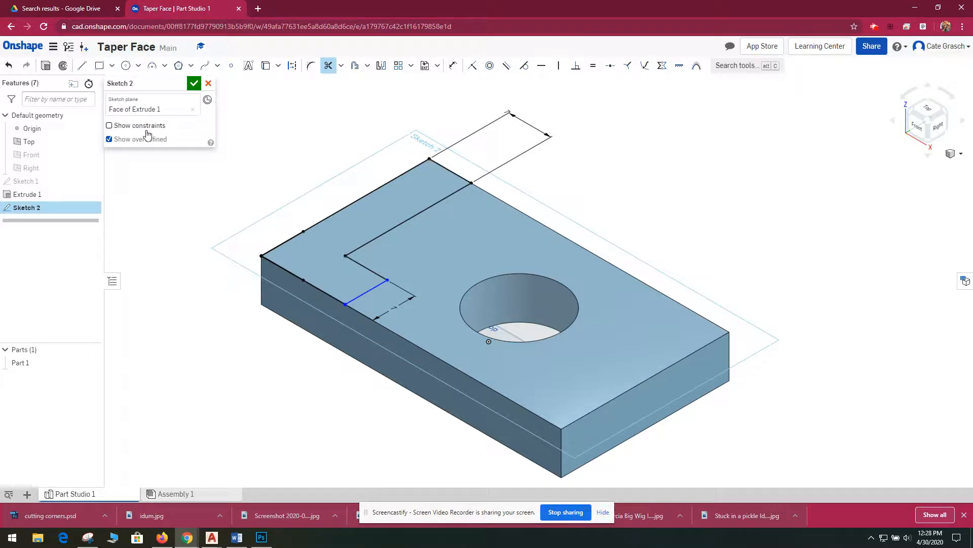
{"action": "left_click", "coordinate": [100, 67]}
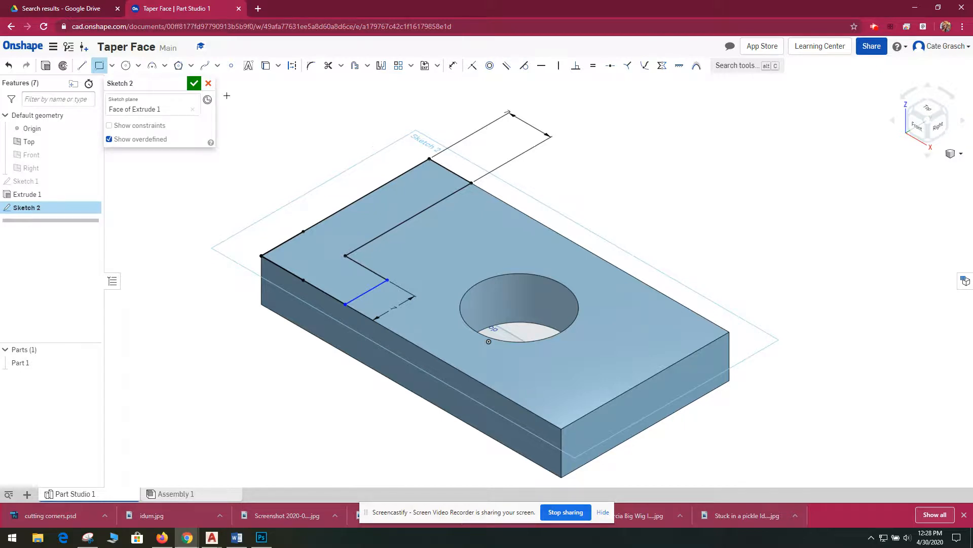
{"action": "left_click", "coordinate": [194, 83]}
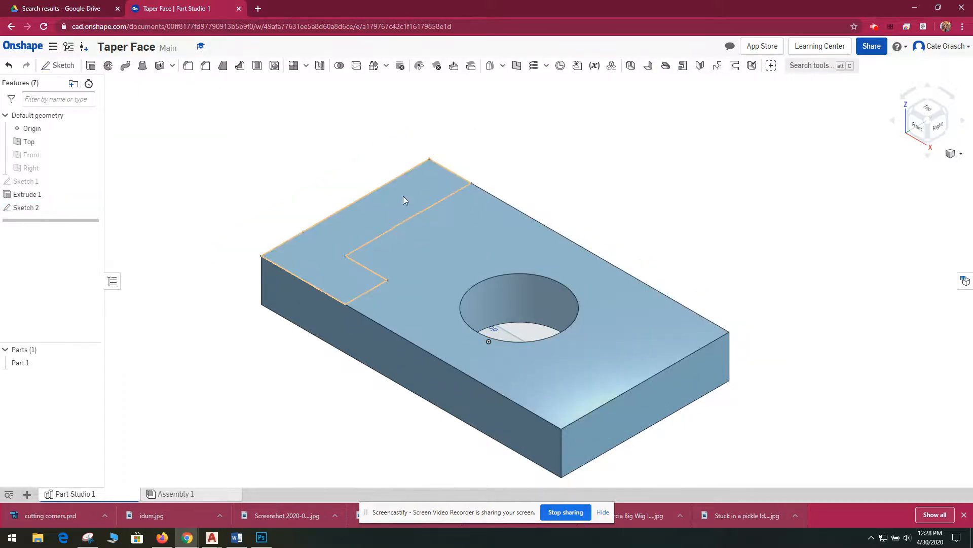
- Start another sketch on the top face and draw a rectangle about 7.1 in wide across the end opposite the L-shaped outline
{"action": "left_click", "coordinate": [60, 65]}
{"action": "left_click", "coordinate": [617, 327]}
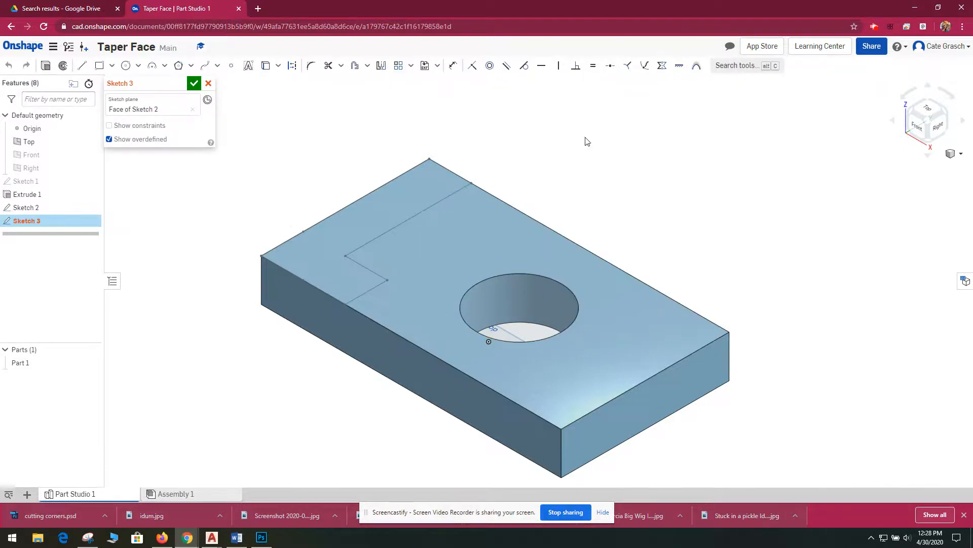
{"action": "left_click", "coordinate": [100, 66]}
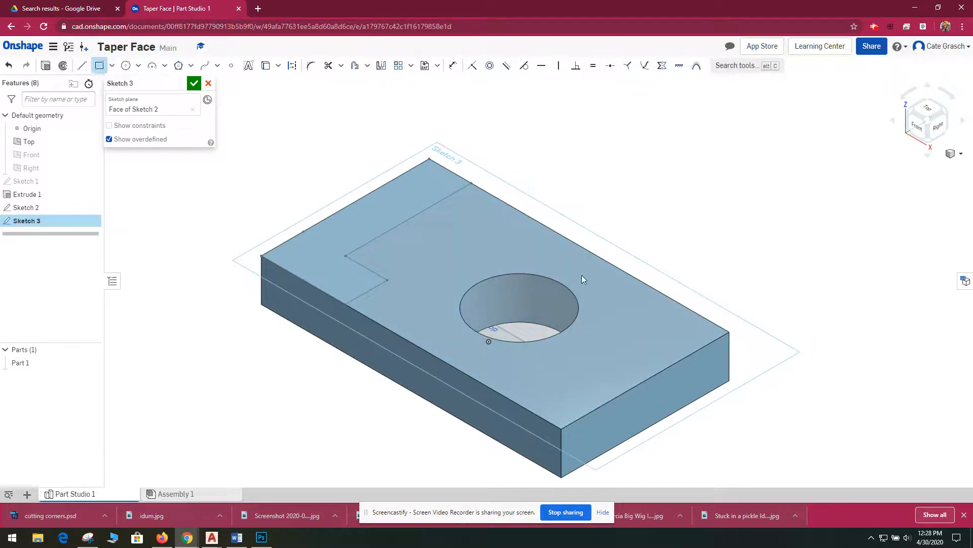
{"action": "left_click", "coordinate": [728, 331]}
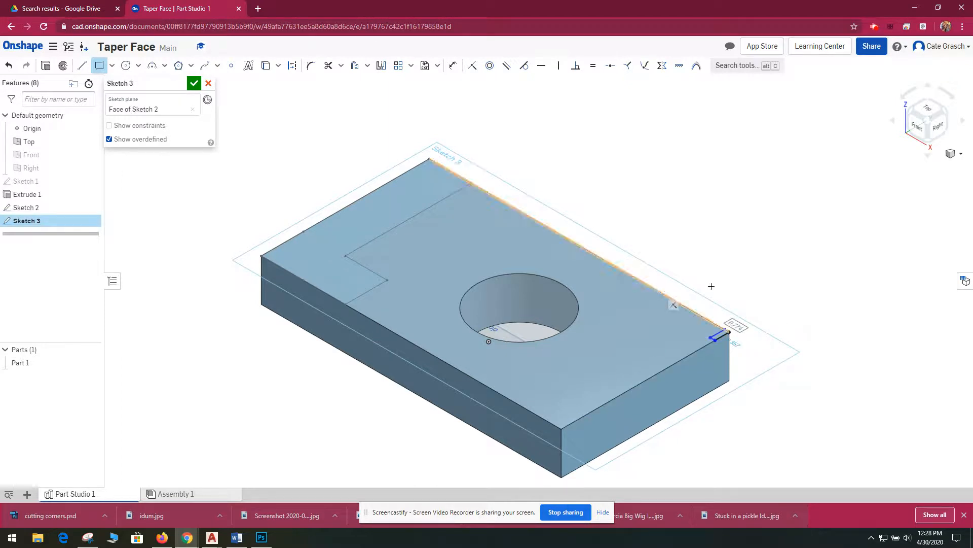
{"action": "key", "text": "Escape"}
{"action": "left_click", "coordinate": [100, 66]}
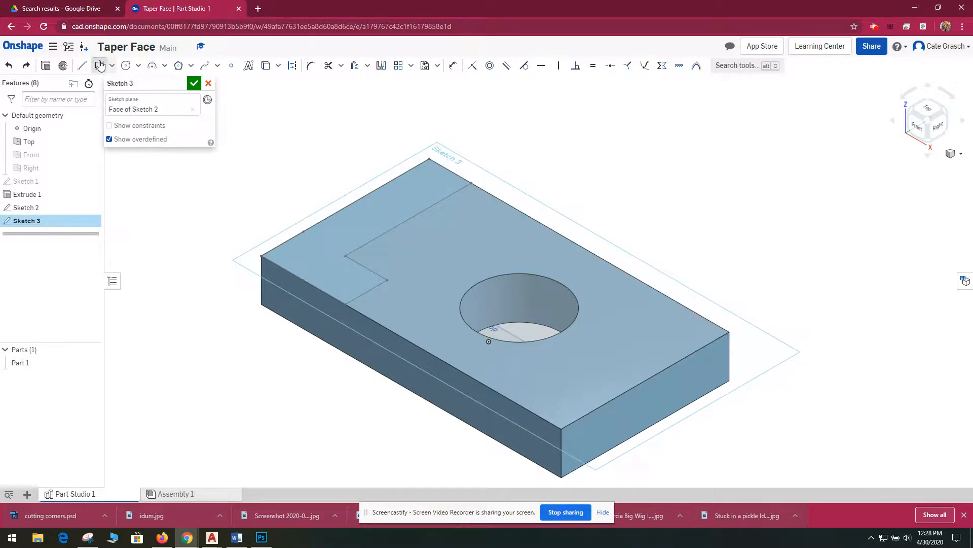
{"action": "left_click", "coordinate": [729, 331]}
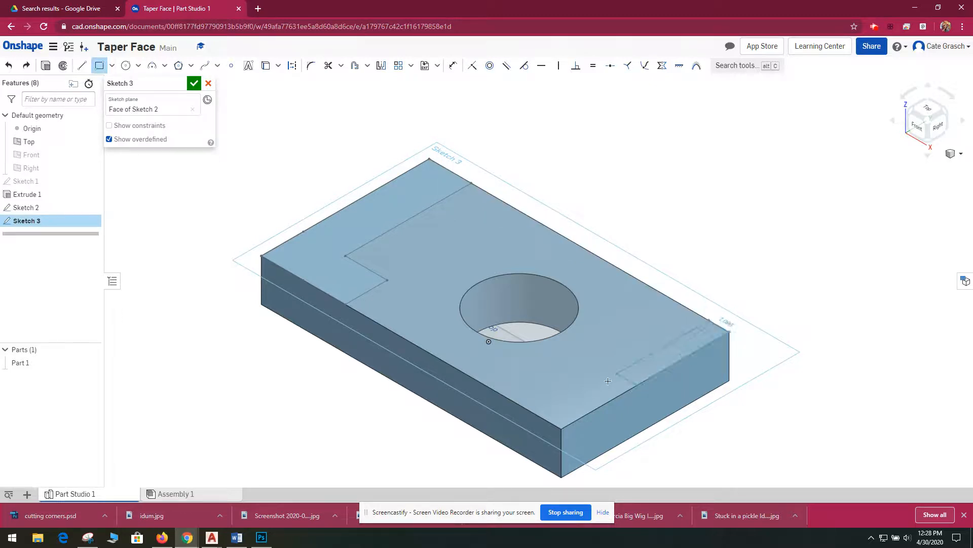
{"action": "left_click", "coordinate": [521, 403]}
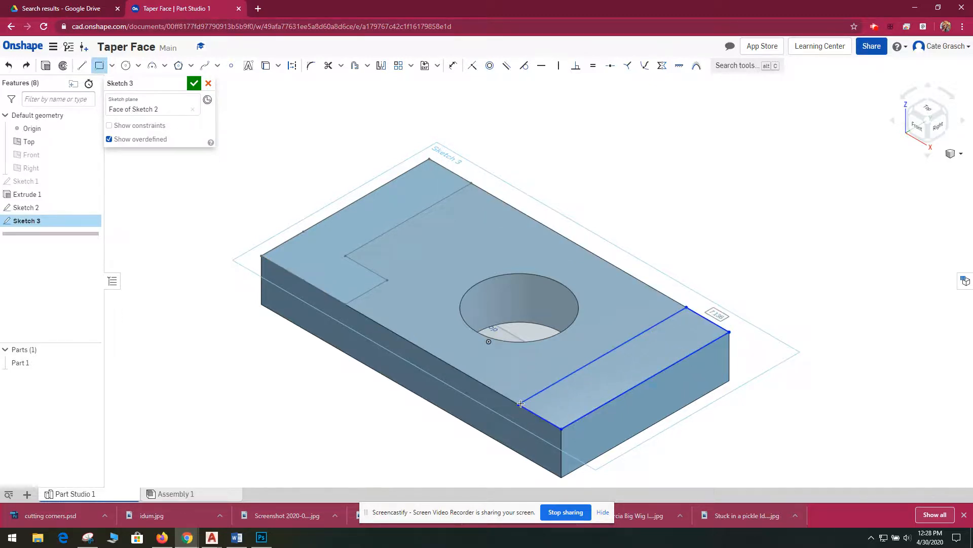
- Dimension the new end rectangle's short side along the block's long edge to 7 in
{"action": "left_click", "coordinate": [452, 65]}
{"action": "left_click", "coordinate": [709, 312]}
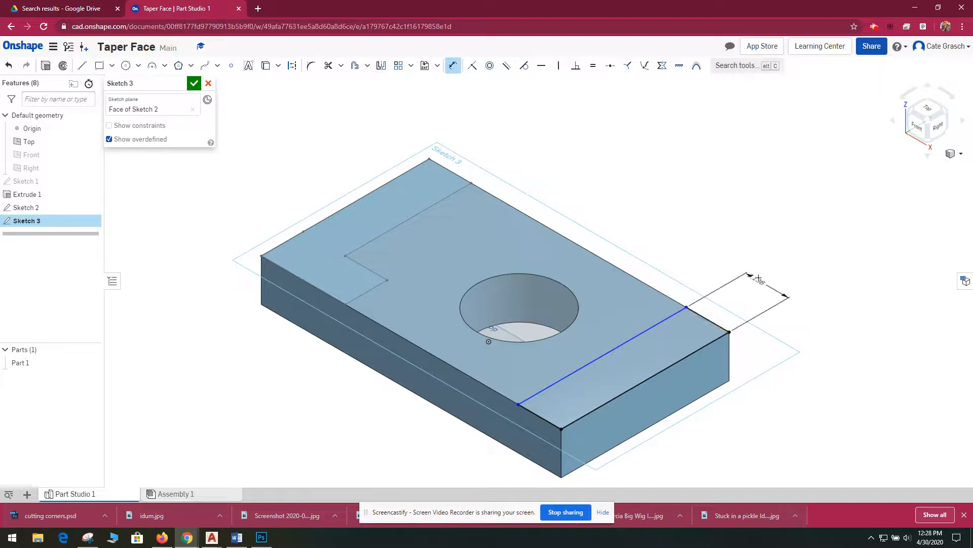
{"action": "left_click", "coordinate": [759, 278]}
{"action": "type", "text": "7"}
{"action": "key", "text": "Return"}
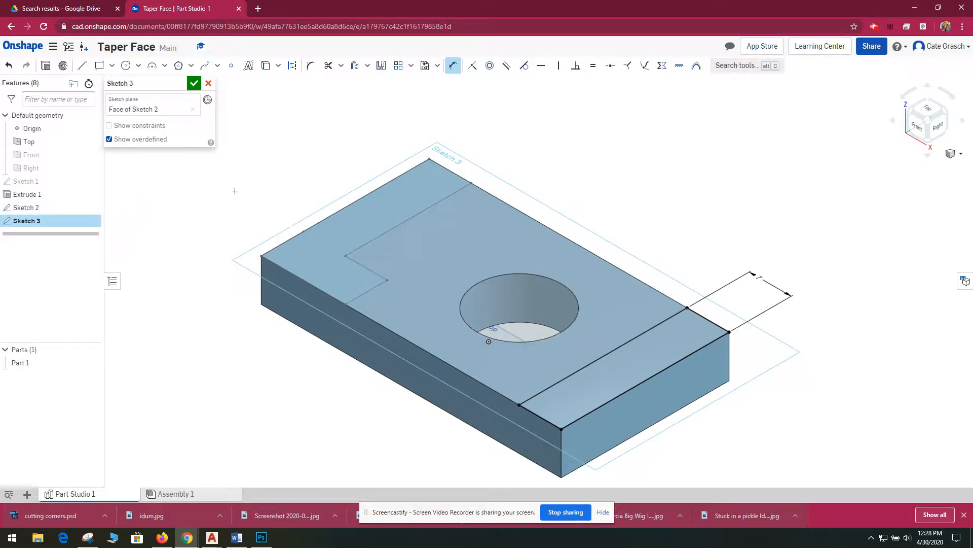
- Extrude the end rectangle and the L-shaped region 21 in upward, adding both to the base block
{"action": "left_click", "coordinate": [45, 64]}
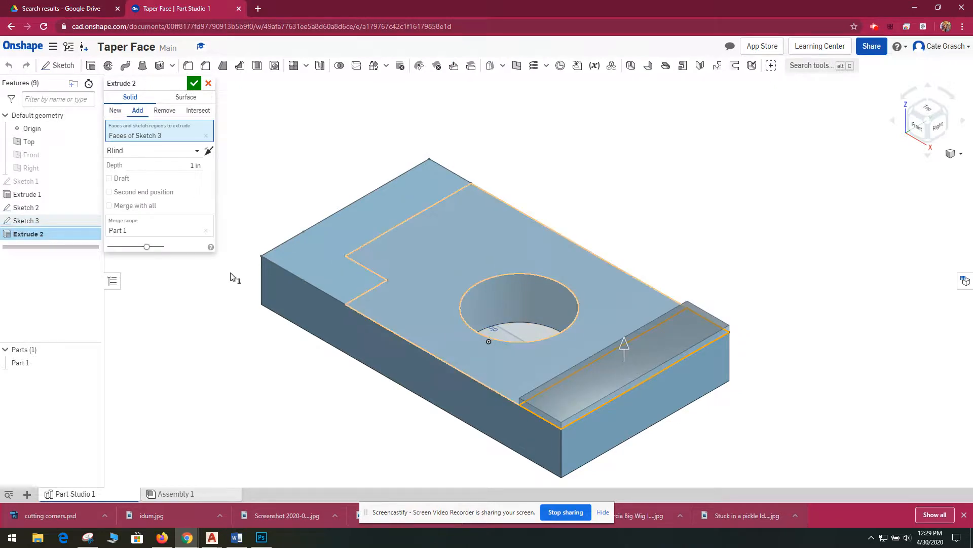
{"action": "left_click", "coordinate": [189, 162]}
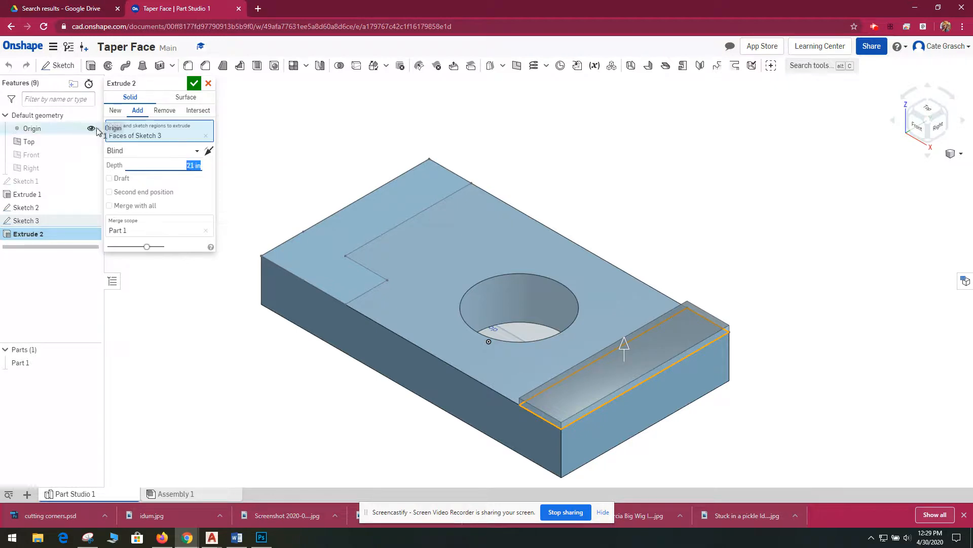
{"action": "left_click", "coordinate": [350, 234]}
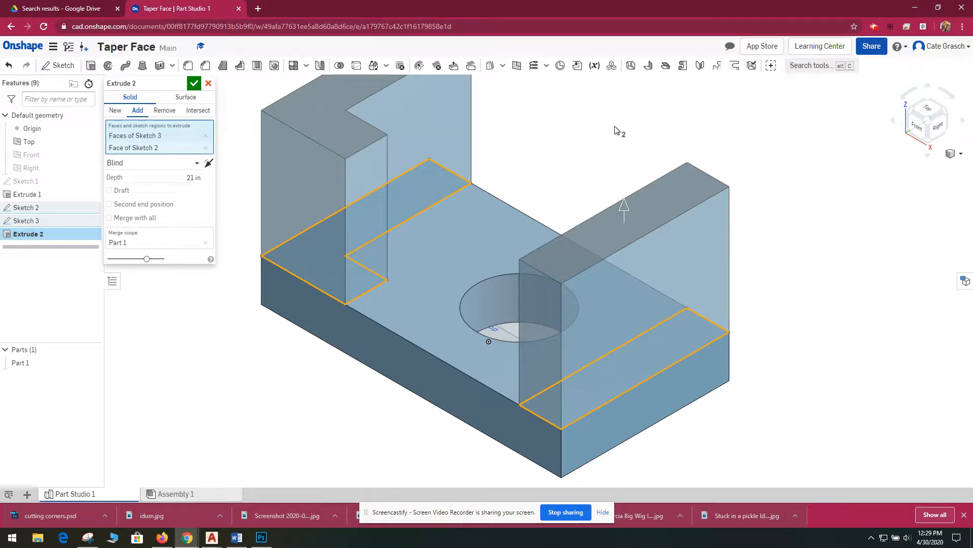
{"action": "left_click", "coordinate": [195, 80]}
- Chamfer the top front edge of the L-shaped upright with an equal distance of 14 in
{"action": "scroll", "coordinate": [246, 326], "scroll_direction": "down", "scroll_amount": 3}
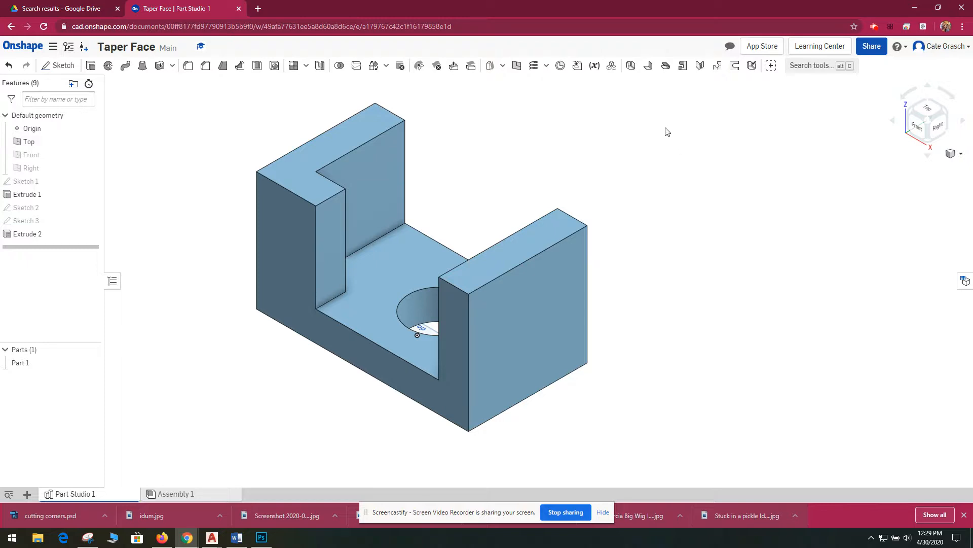
{"action": "left_click", "coordinate": [206, 67]}
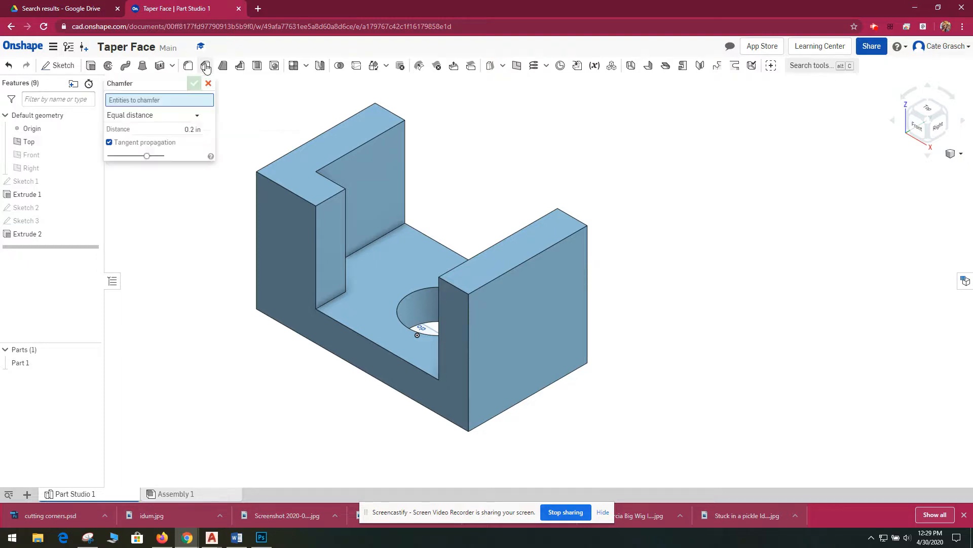
{"action": "left_click", "coordinate": [284, 185]}
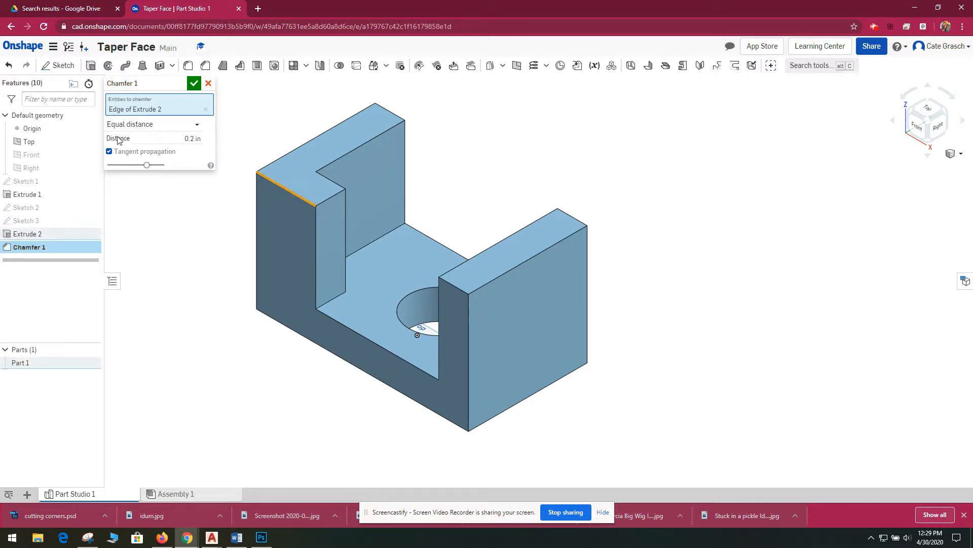
{"action": "left_click", "coordinate": [192, 139]}
{"action": "type", "text": "14"}
{"action": "key", "text": "Return"}
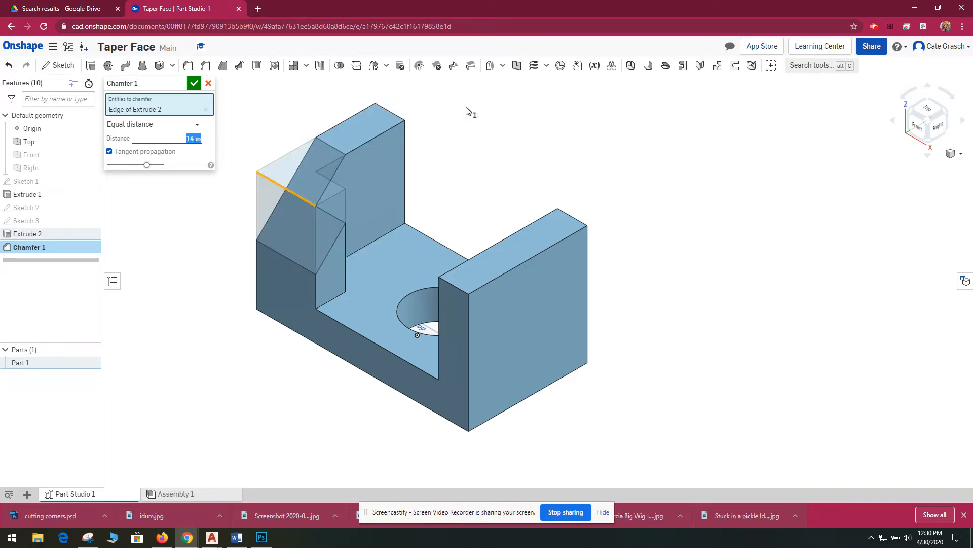
{"action": "left_click", "coordinate": [194, 83]}
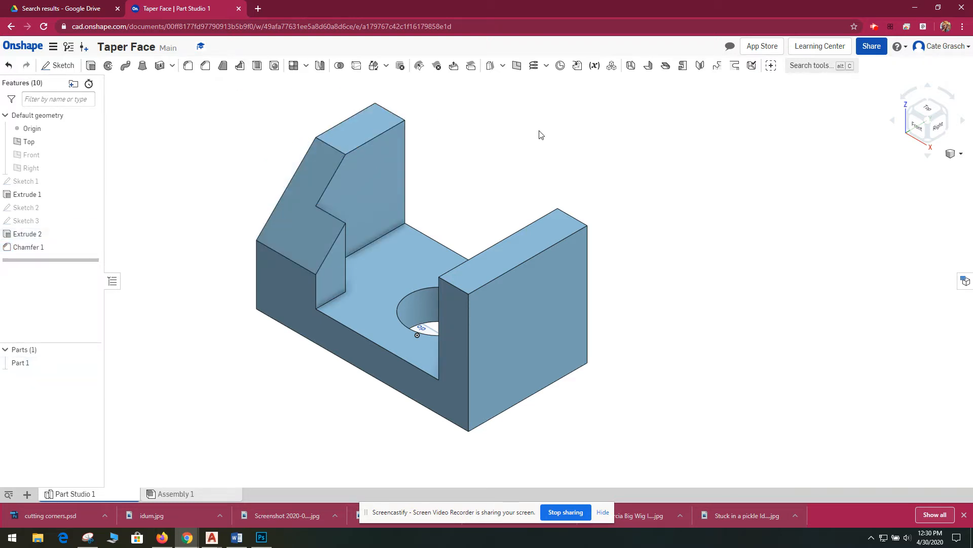
- Chamfer the top front edge of the rectangular upright at the opposite end with an equal distance of 14 in
{"action": "left_click", "coordinate": [206, 66]}
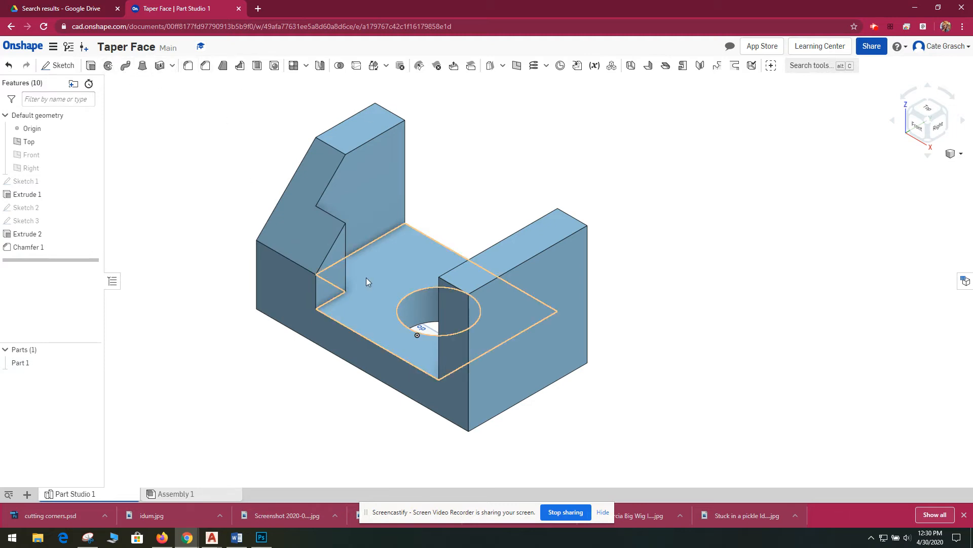
{"action": "left_click", "coordinate": [451, 287]}
{"action": "left_click", "coordinate": [195, 138]}
{"action": "key", "text": "BackSpace"}
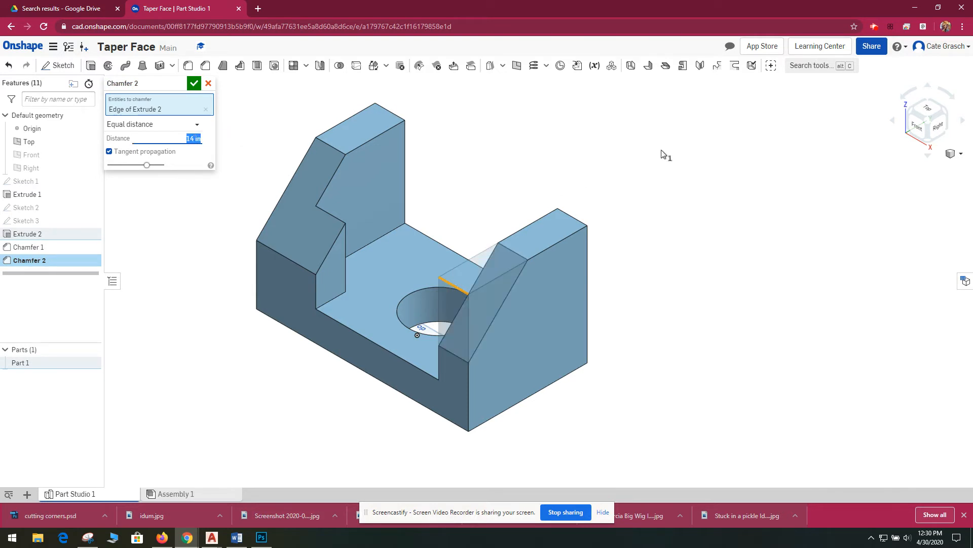
{"action": "key", "text": "Return"}
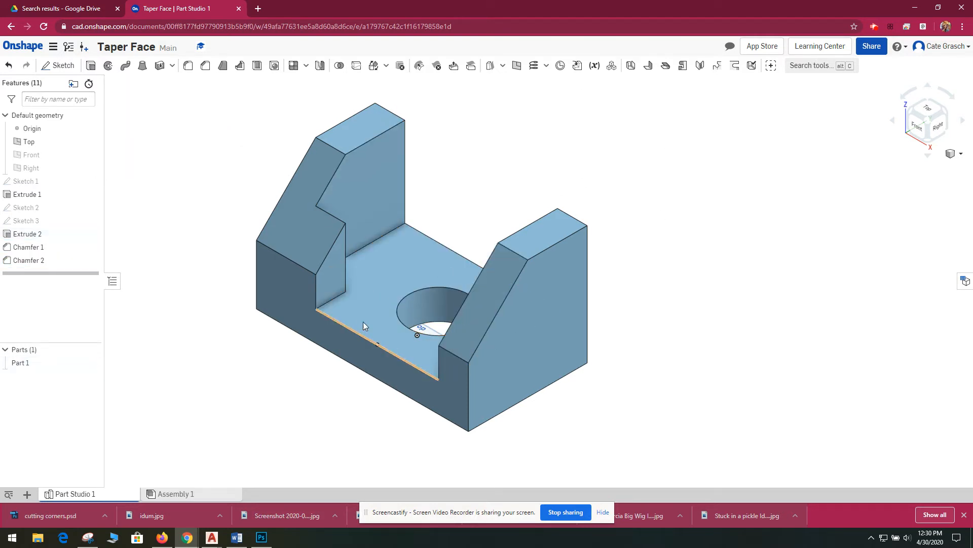
{"action": "right_click_drag", "start_coordinate": [651, 288], "coordinate": [700, 288]}
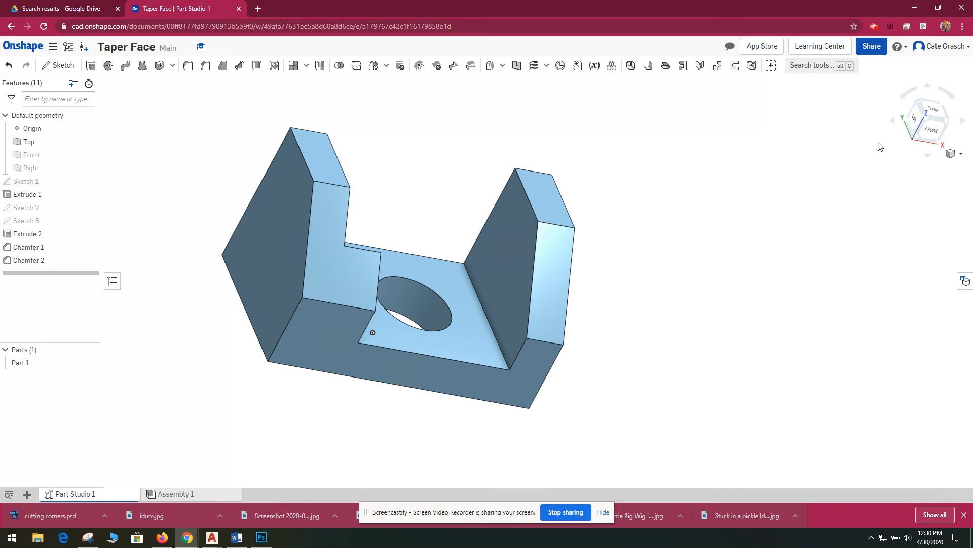